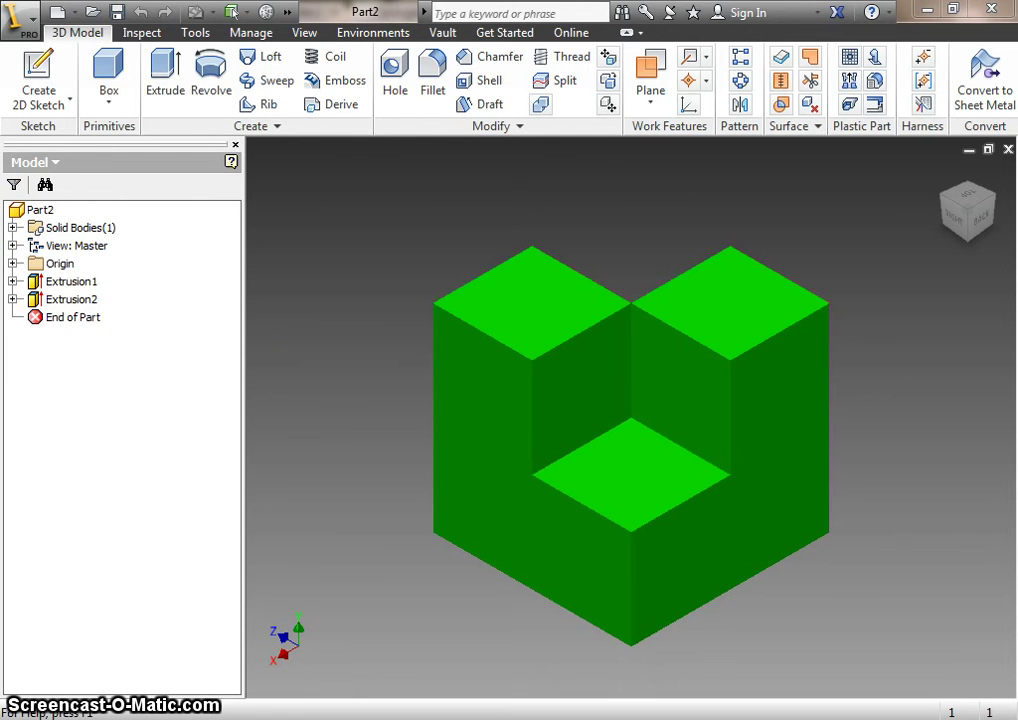
- Open the application menu and bring up its New entry for template-based files
{"action": "left_click", "coordinate": [30, 20]}
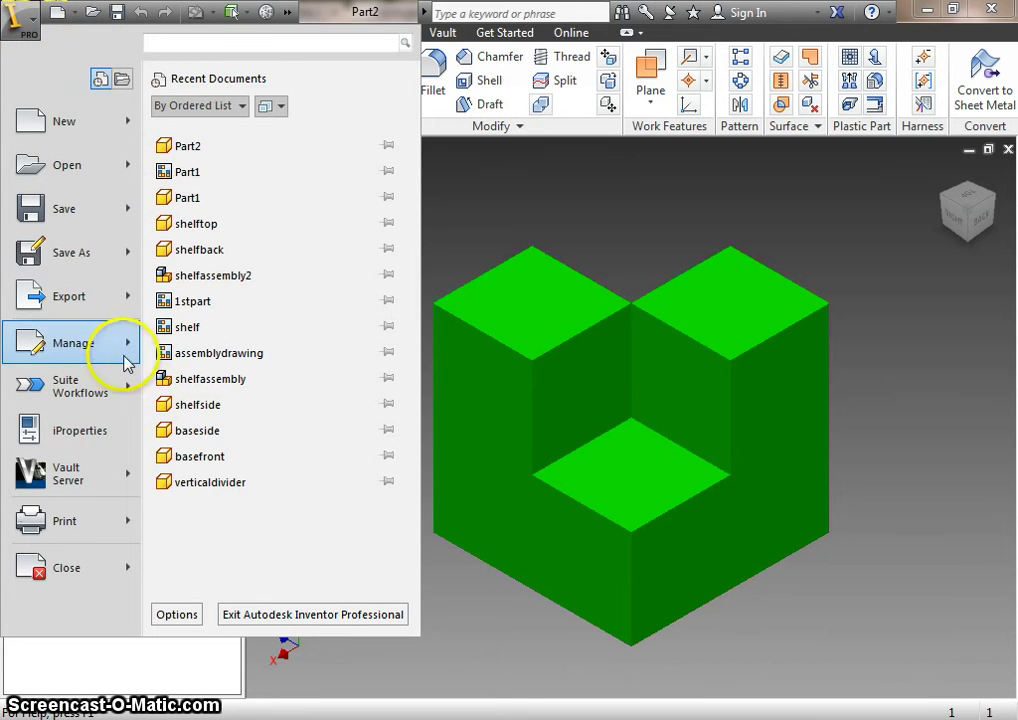
{"action": "mouse_move", "coordinate": [63, 121]}
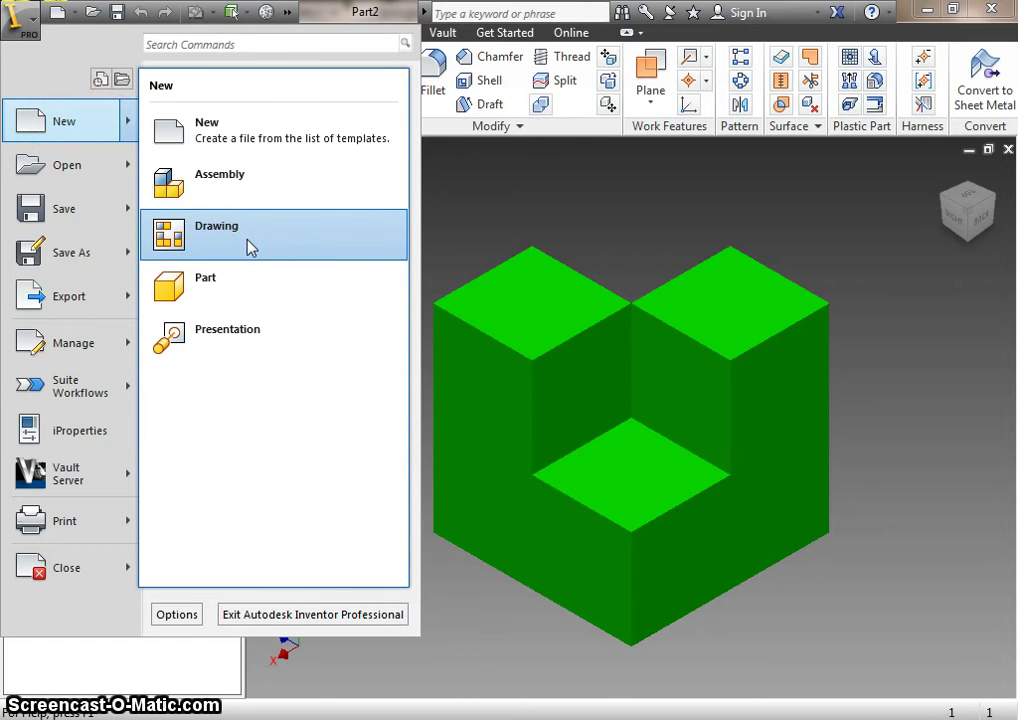
- Create a new drawing, Drawing1, from the Standard.idw template
{"action": "left_click", "coordinate": [73, 127]}
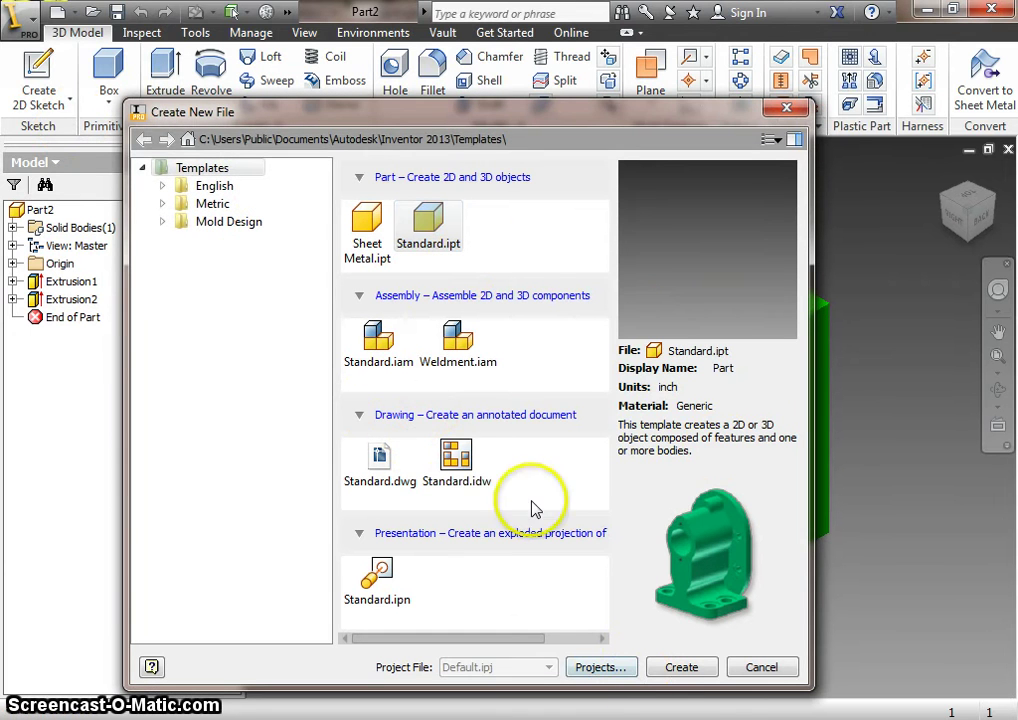
{"action": "left_click", "coordinate": [455, 472]}
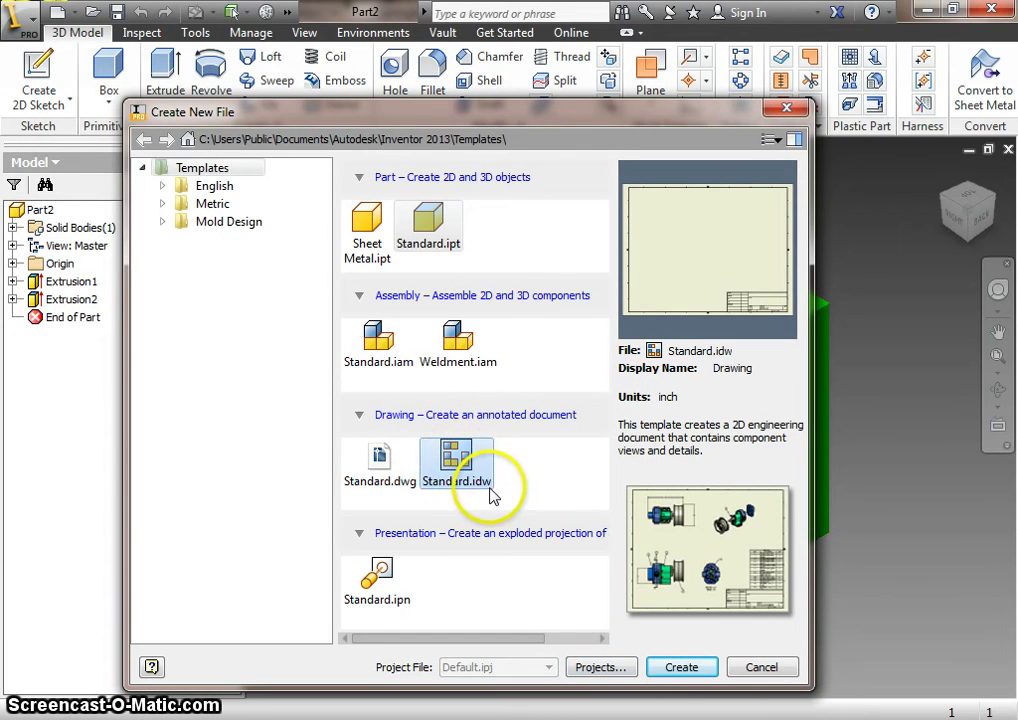
{"action": "double_click", "coordinate": [467, 478]}
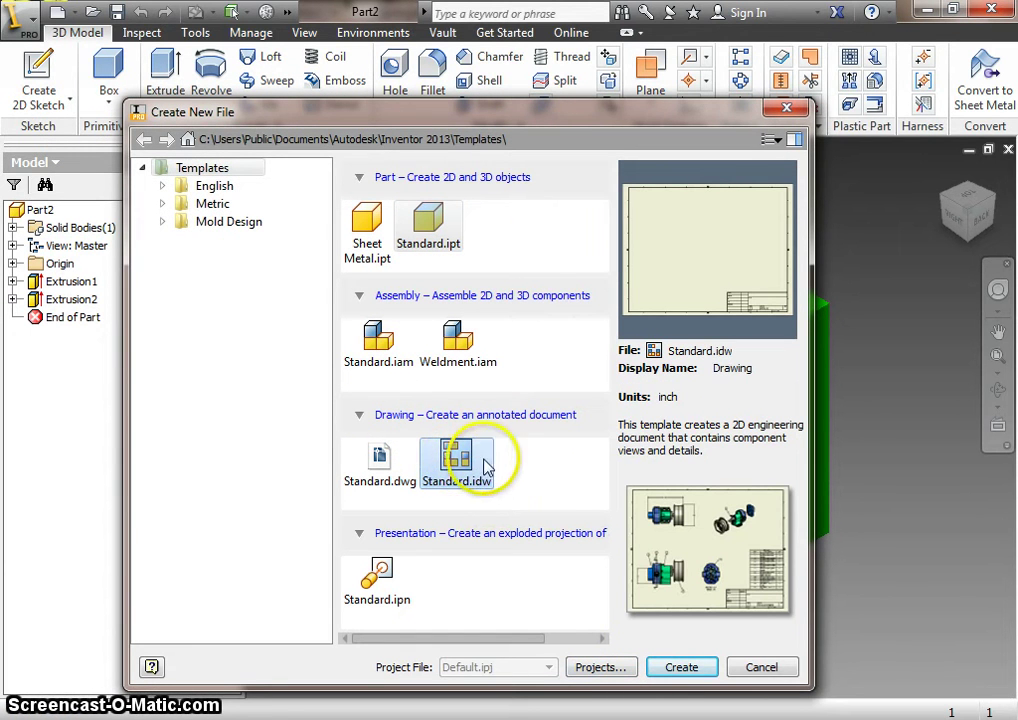
{"action": "left_click", "coordinate": [681, 670]}
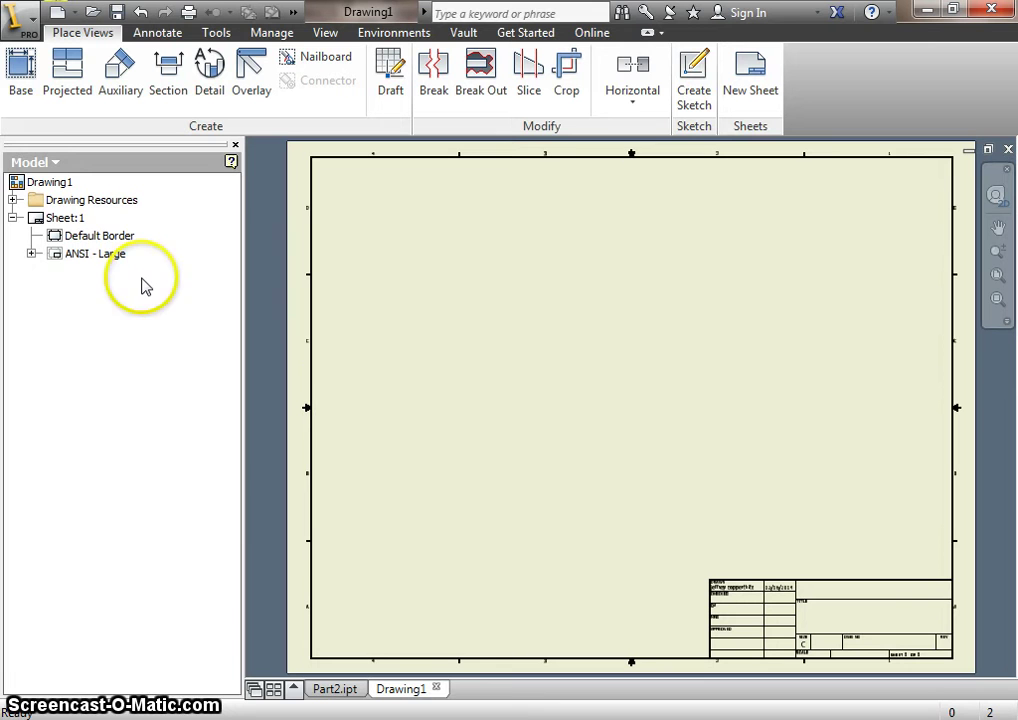
- Edit Sheet:1 to use sheet size A (8.5 x 11 in, landscape)
{"action": "right_click", "coordinate": [38, 224]}
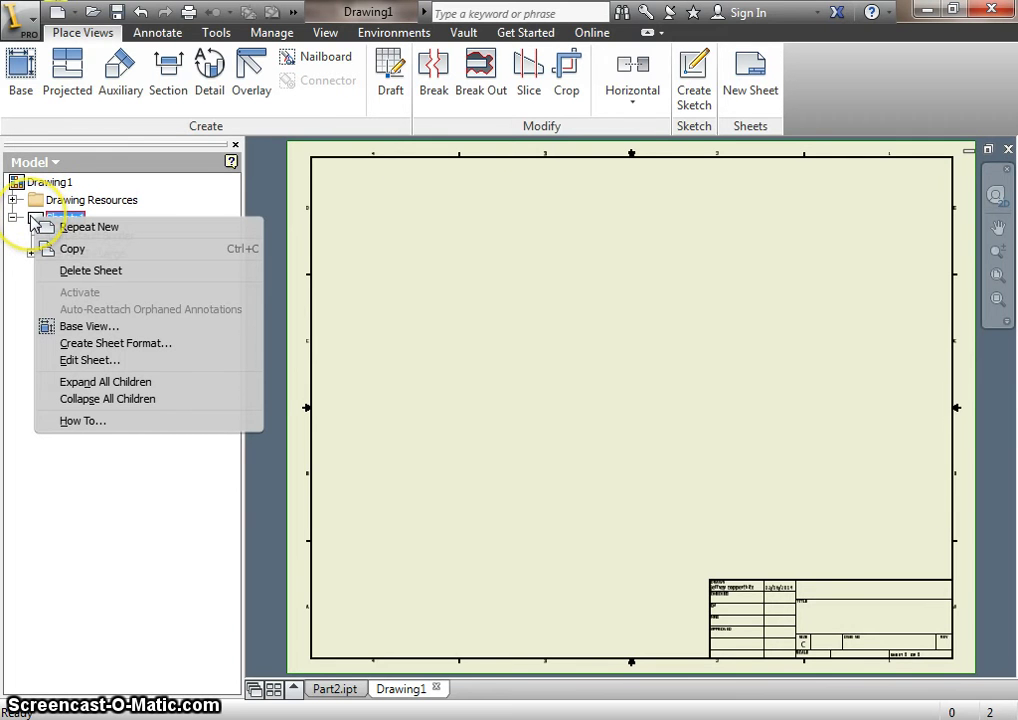
{"action": "left_click", "coordinate": [87, 362]}
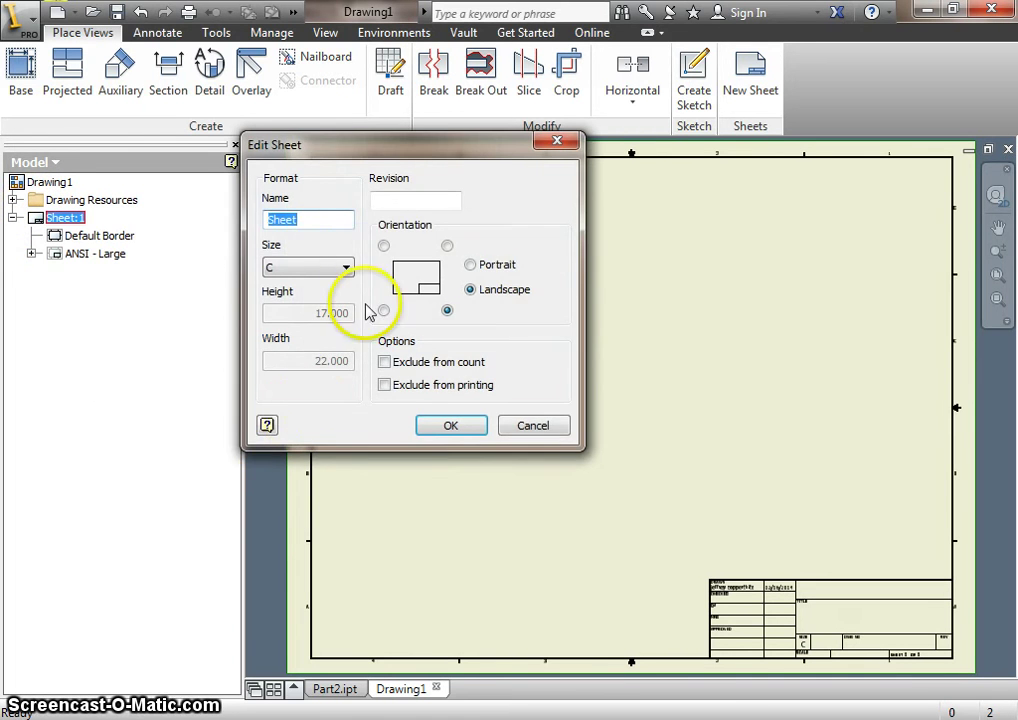
{"action": "left_click", "coordinate": [347, 268]}
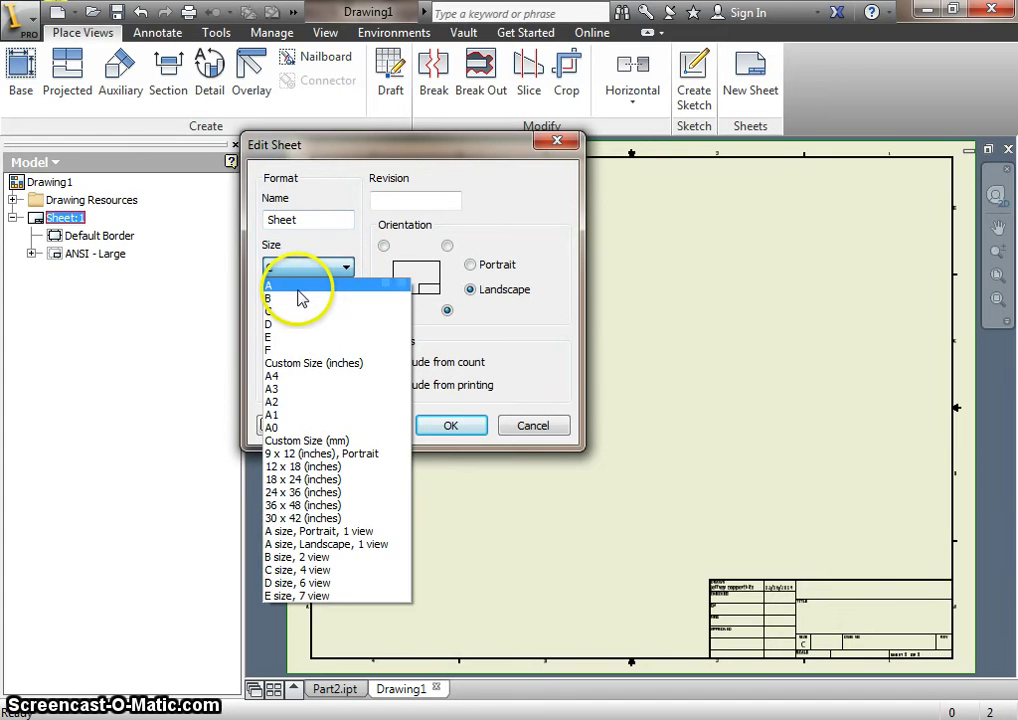
{"action": "left_click", "coordinate": [292, 283]}
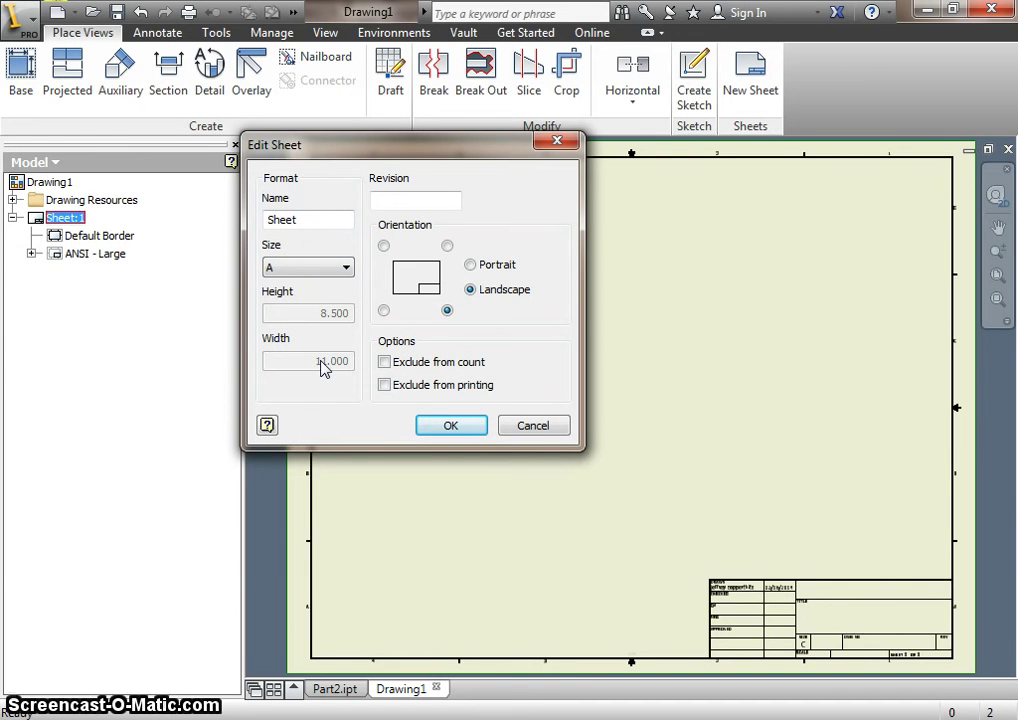
{"action": "left_click", "coordinate": [468, 434]}
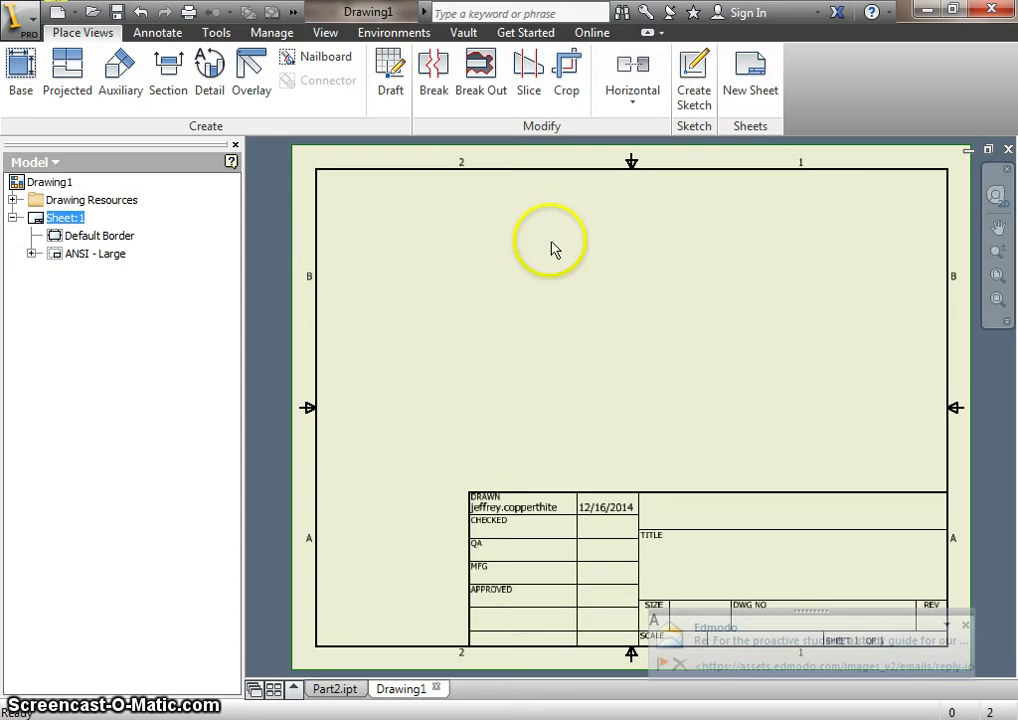
- Start a Base view with Part2.ipt as the source file and move the dialog aside
{"action": "left_click", "coordinate": [20, 92]}
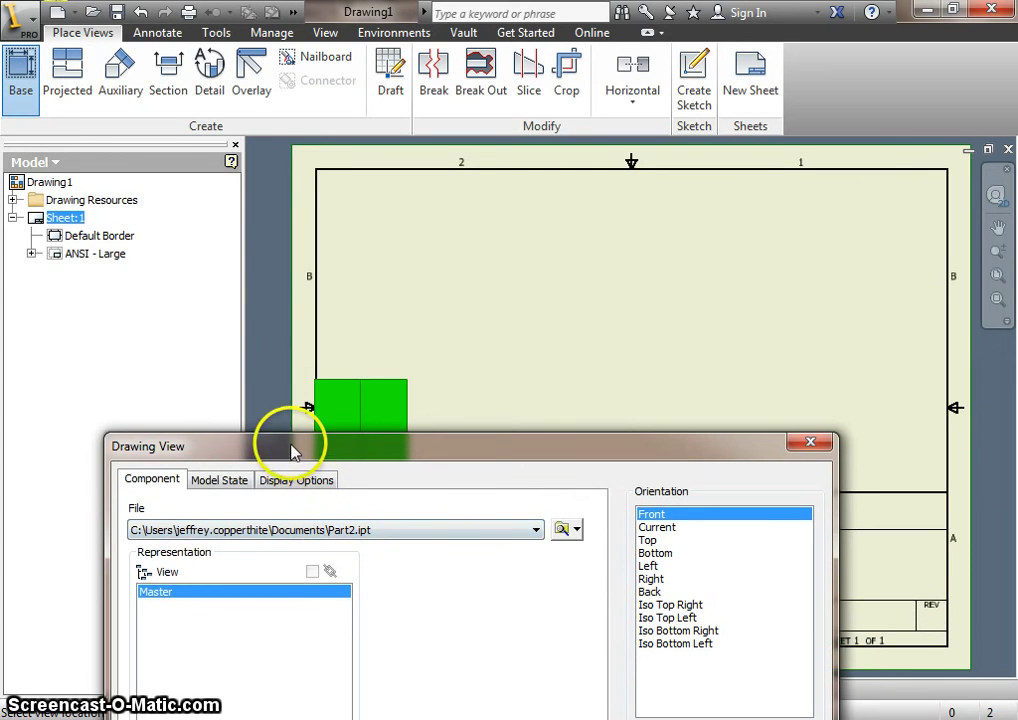
{"action": "left_click_drag", "start_coordinate": [291, 450], "coordinate": [247, 247]}
{"action": "left_click", "coordinate": [491, 331]}
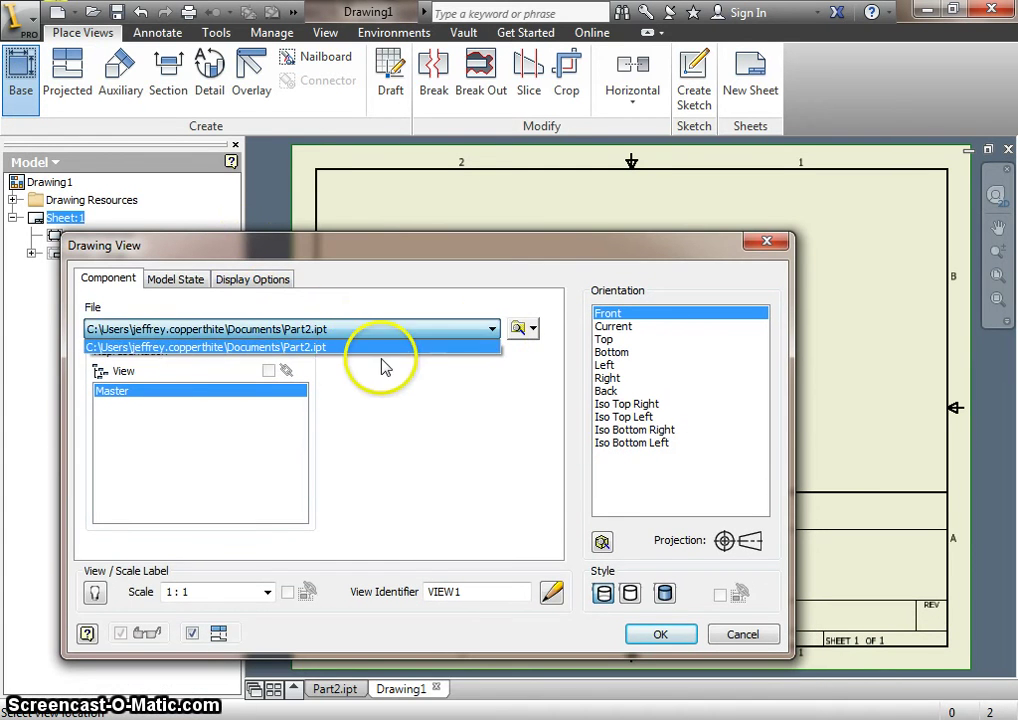
{"action": "left_click", "coordinate": [470, 254]}
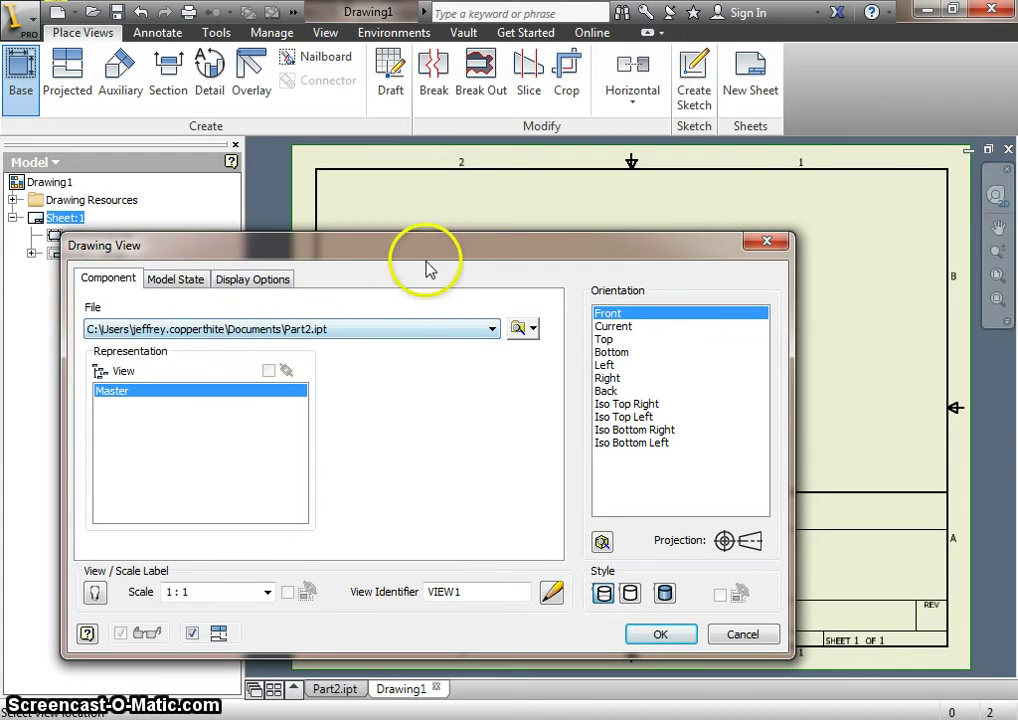
{"action": "mouse_move", "coordinate": [431, 250]}
{"action": "left_mouse_down"}
{"action": "mouse_move", "coordinate": [543, 337]}
{"action": "mouse_move", "coordinate": [632, 437]}
{"action": "mouse_move", "coordinate": [657, 483]}
{"action": "mouse_move", "coordinate": [643, 499]}
{"action": "mouse_move", "coordinate": [618, 495]}
{"action": "mouse_move", "coordinate": [604, 511]}
{"action": "mouse_move", "coordinate": [556, 521]}
{"action": "mouse_move", "coordinate": [568, 511]}
{"action": "left_mouse_up"}
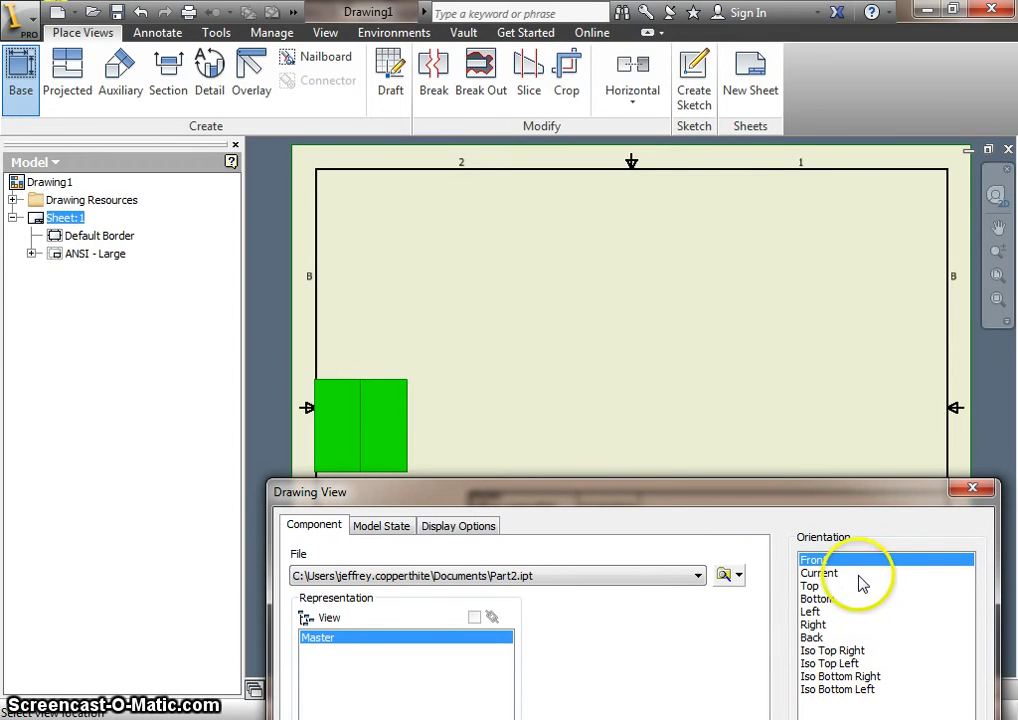
- Preview the Top, Left and isometric orientations, then settle the base view on Right
{"action": "left_click", "coordinate": [815, 587]}
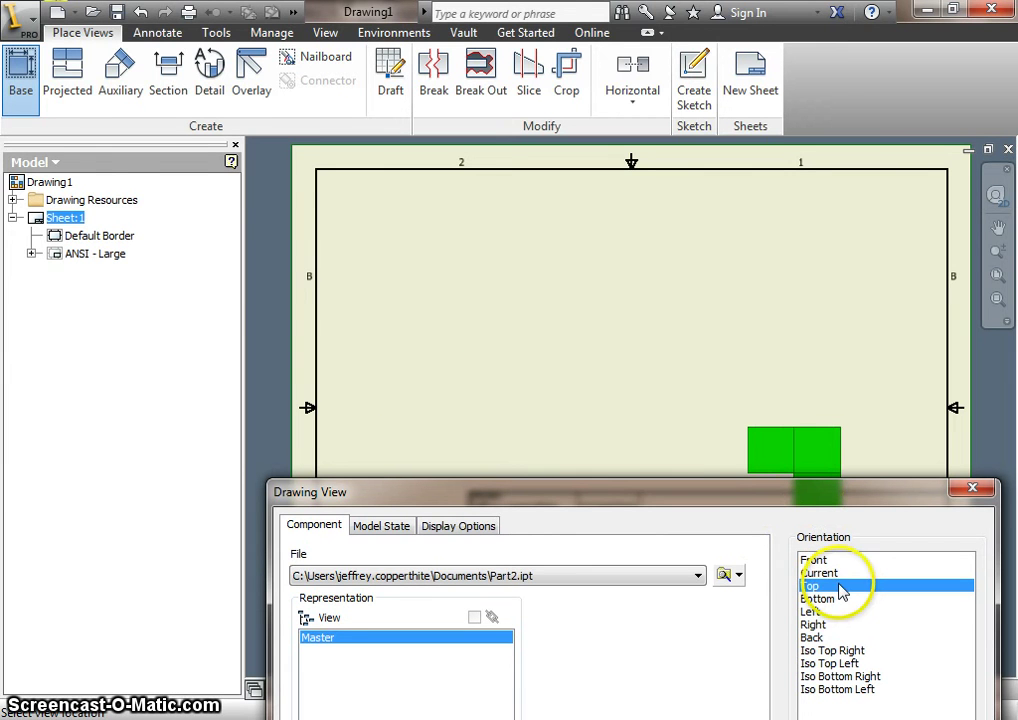
{"action": "left_click", "coordinate": [824, 612]}
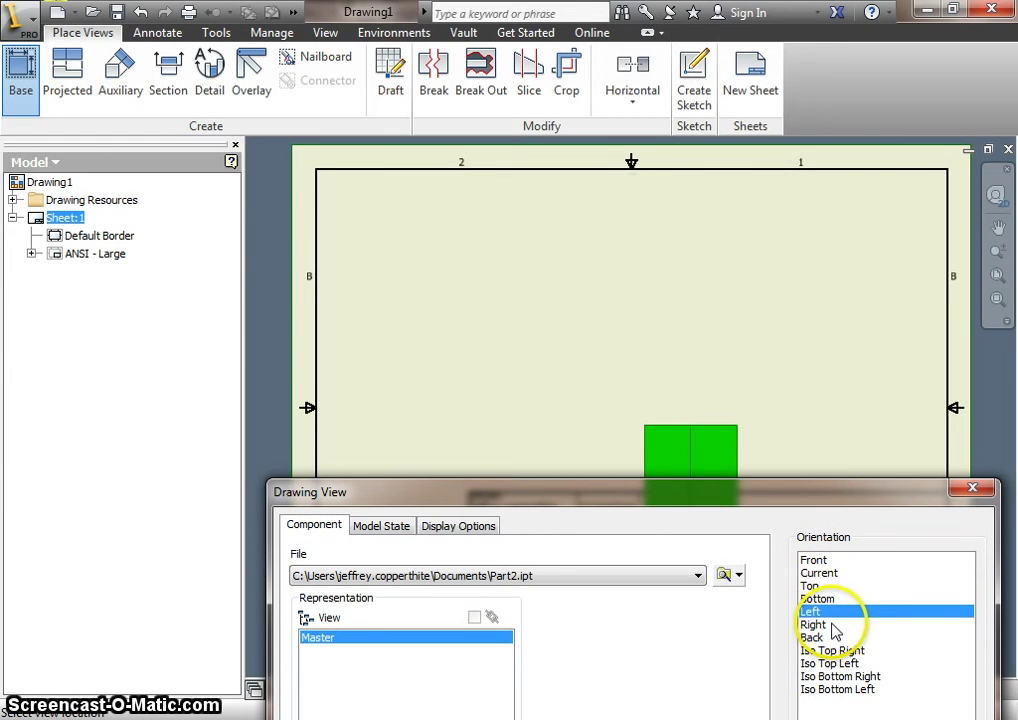
{"action": "left_click", "coordinate": [815, 624]}
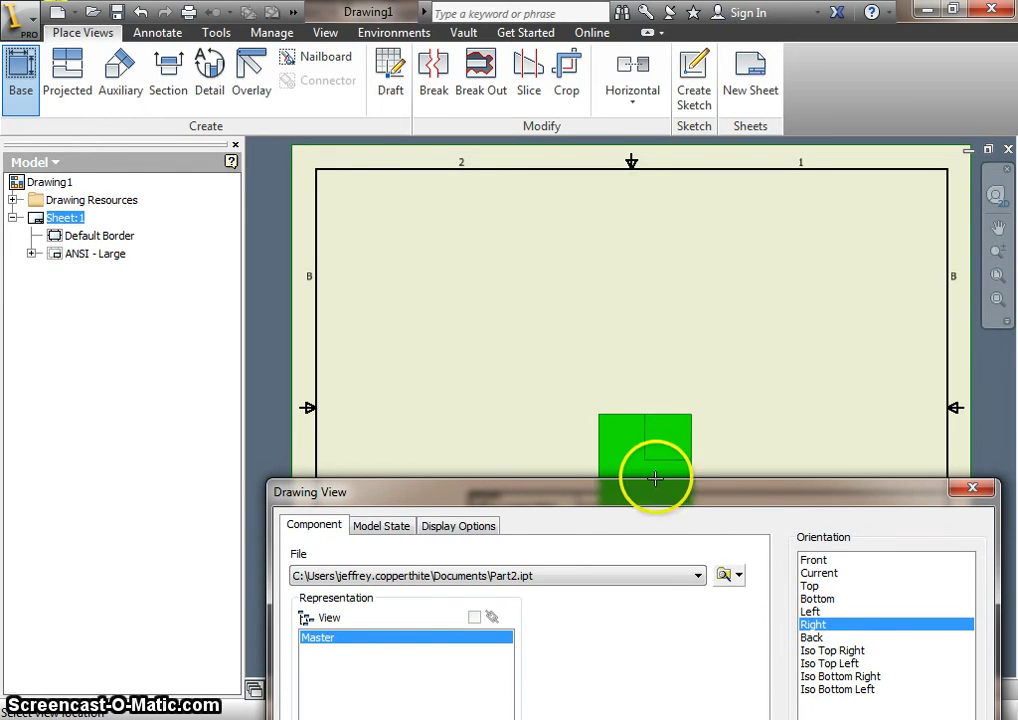
{"action": "mouse_move", "coordinate": [557, 502]}
{"action": "left_mouse_down"}
{"action": "mouse_move", "coordinate": [400, 223]}
{"action": "mouse_move", "coordinate": [443, 239]}
{"action": "mouse_move", "coordinate": [532, 463]}
{"action": "mouse_move", "coordinate": [513, 514]}
{"action": "left_mouse_up"}
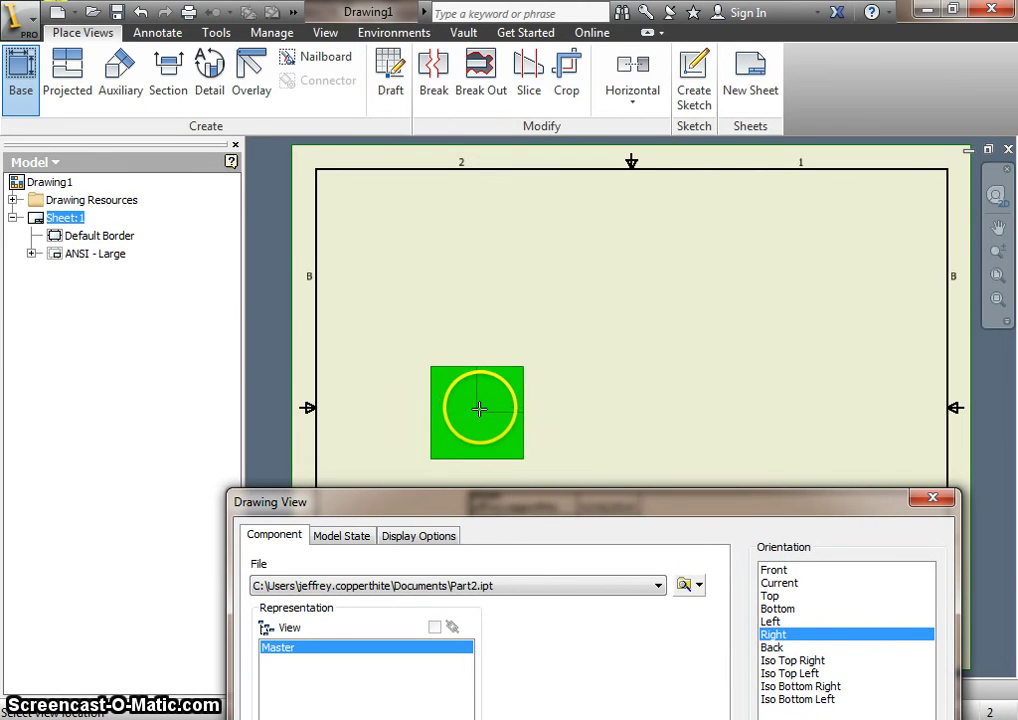
{"action": "left_click", "coordinate": [785, 660]}
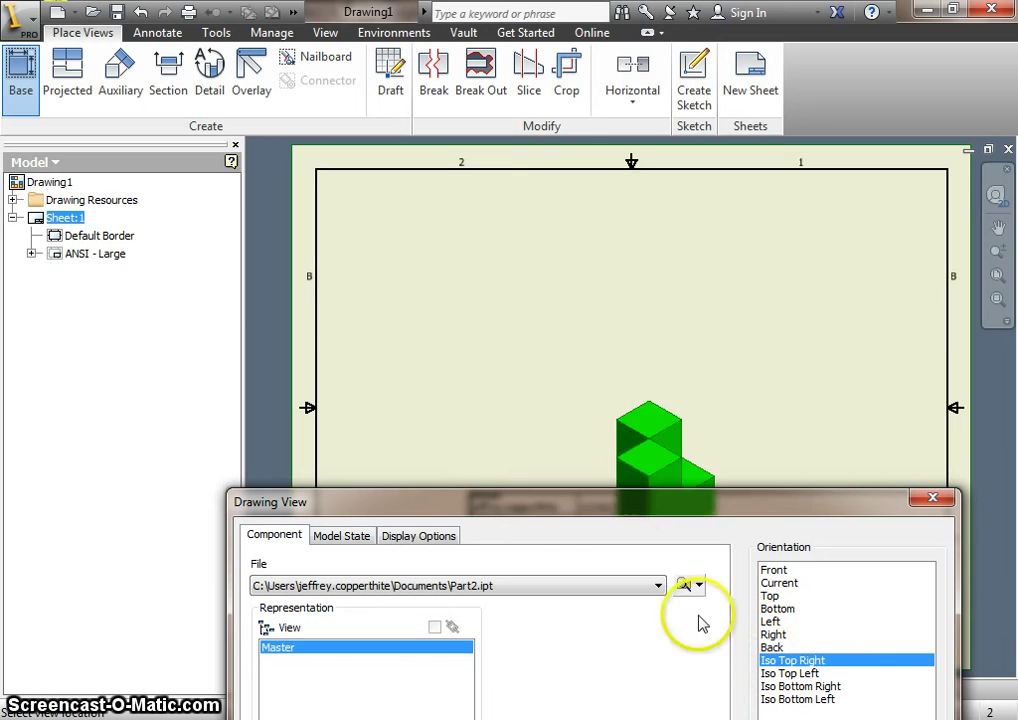
{"action": "left_click", "coordinate": [812, 634]}
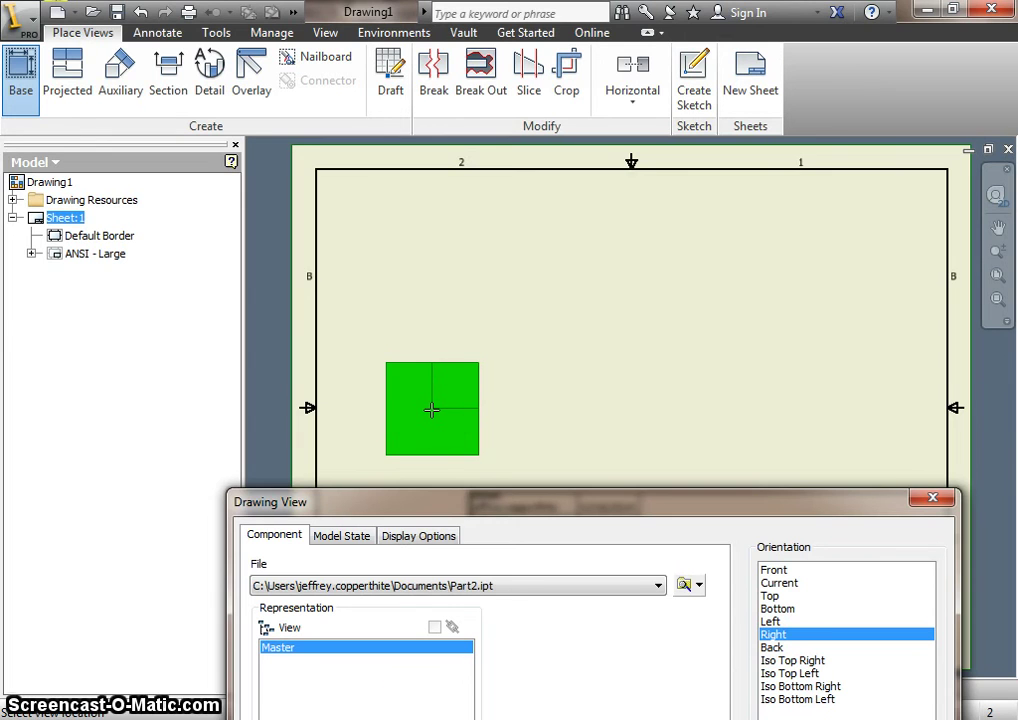
- Place the Right base view left-centre, with projected views above, right, and isometric top right
{"action": "left_click", "coordinate": [431, 409]}
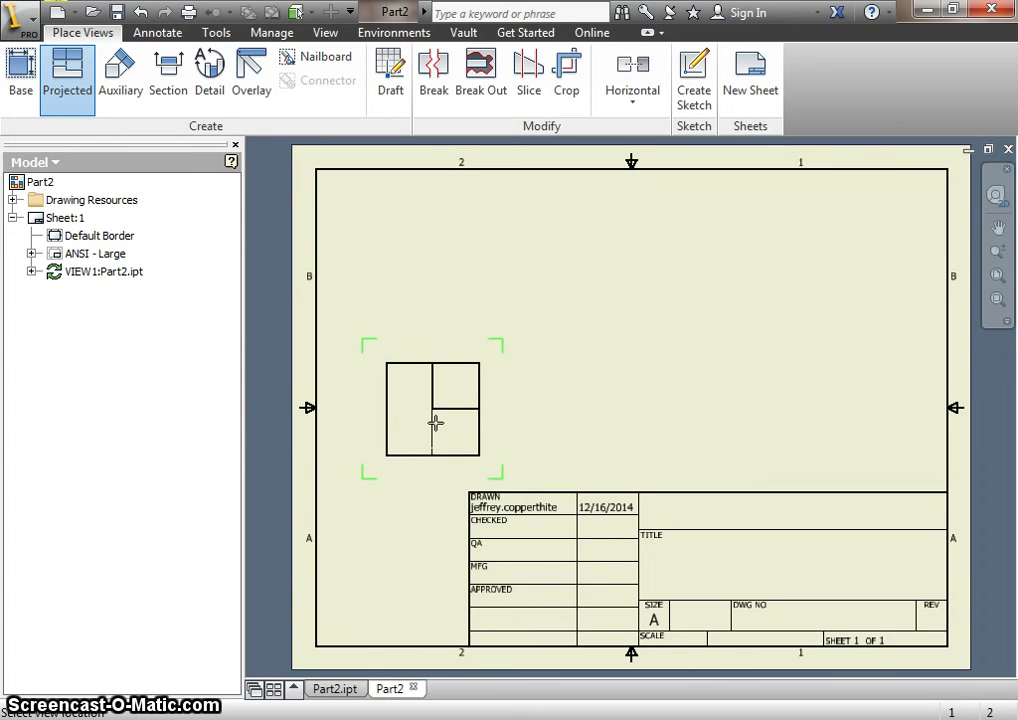
{"action": "left_click_drag", "start_coordinate": [436, 423], "coordinate": [624, 426]}
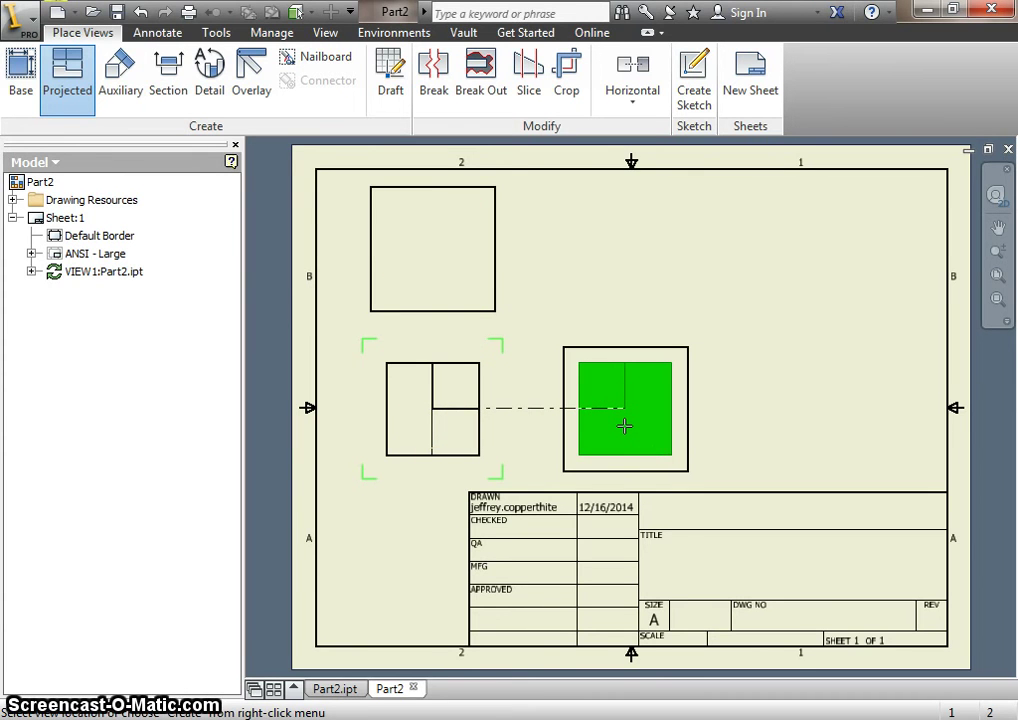
{"action": "left_click", "coordinate": [733, 325]}
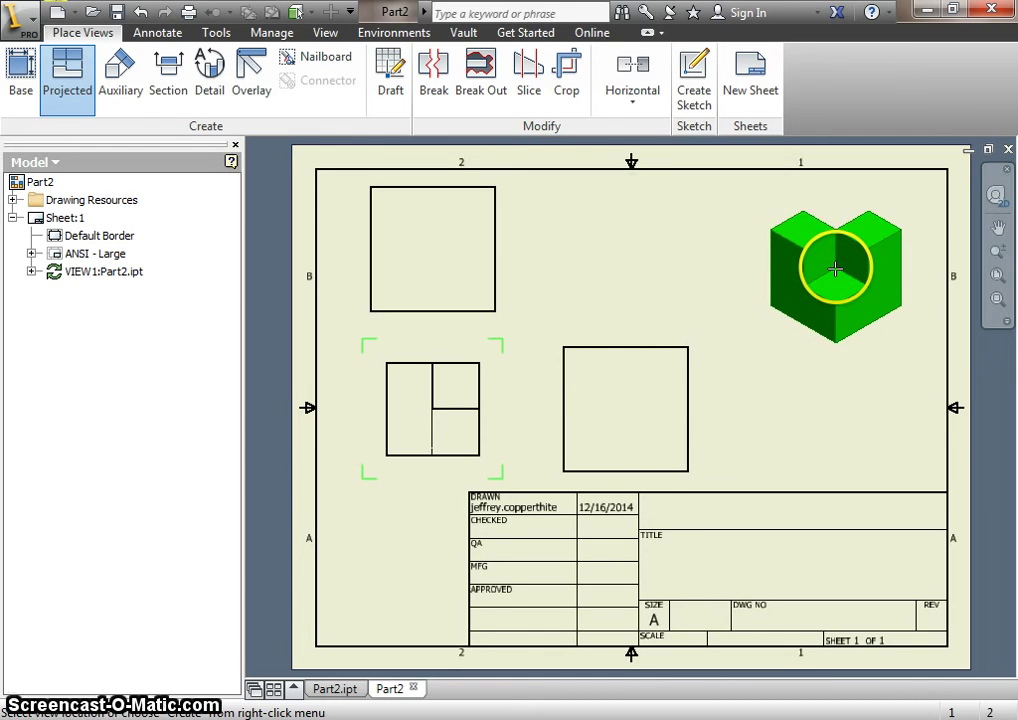
{"action": "left_click", "coordinate": [835, 268]}
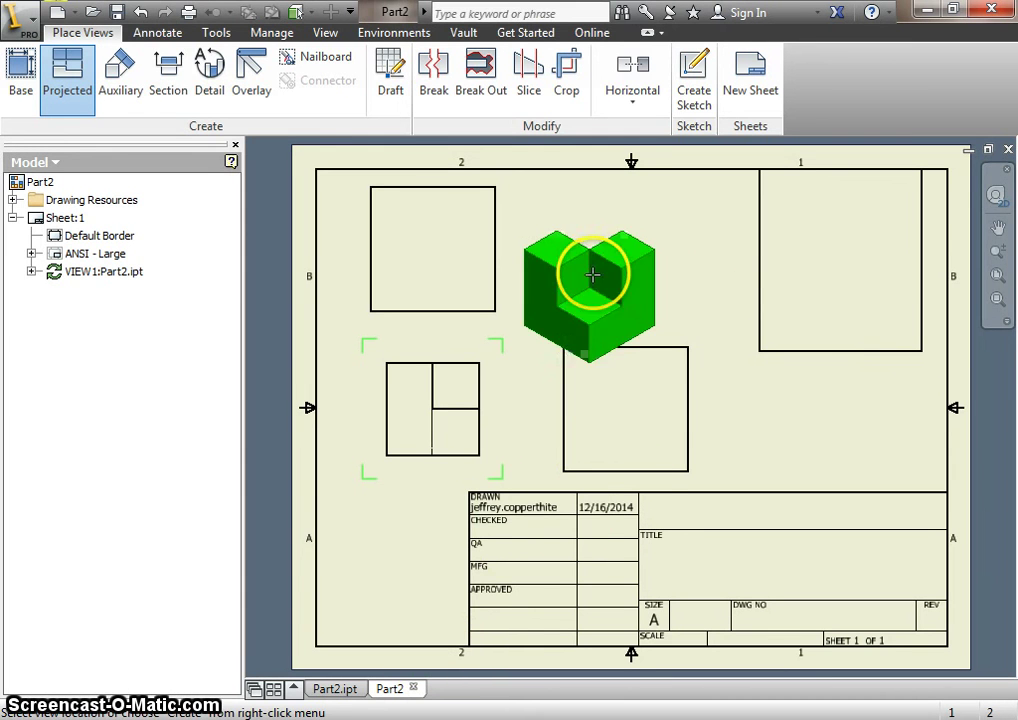
{"action": "right_click", "coordinate": [622, 274]}
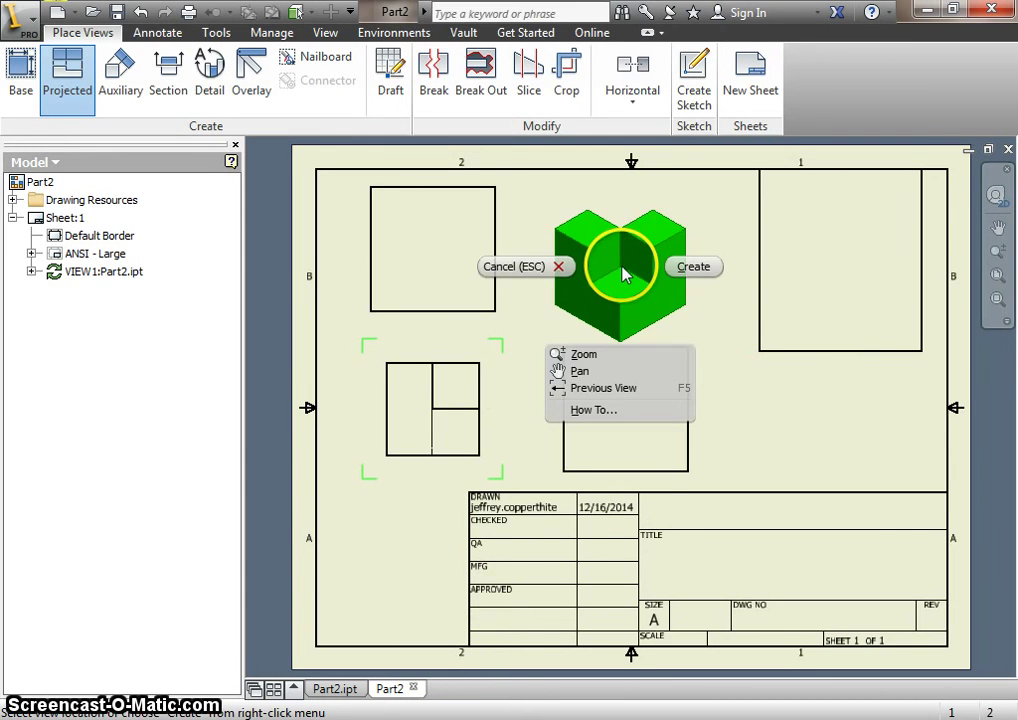
{"action": "left_click", "coordinate": [690, 272]}
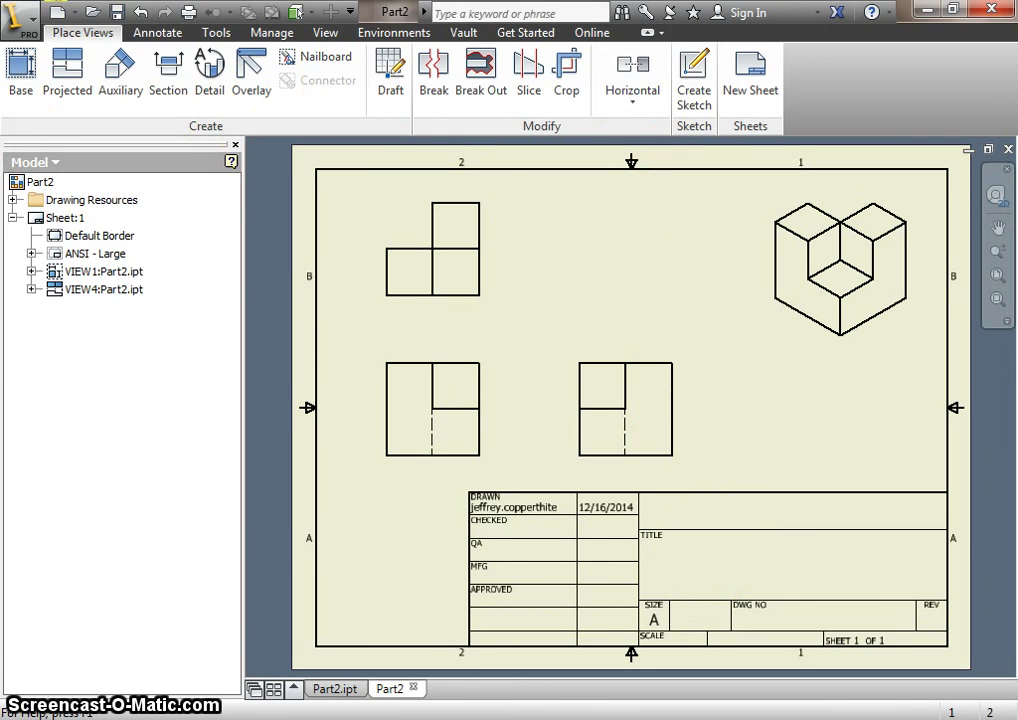
- Switch the ribbon to the Annotate tab once all four views have generated
{"action": "left_click", "coordinate": [145, 33]}
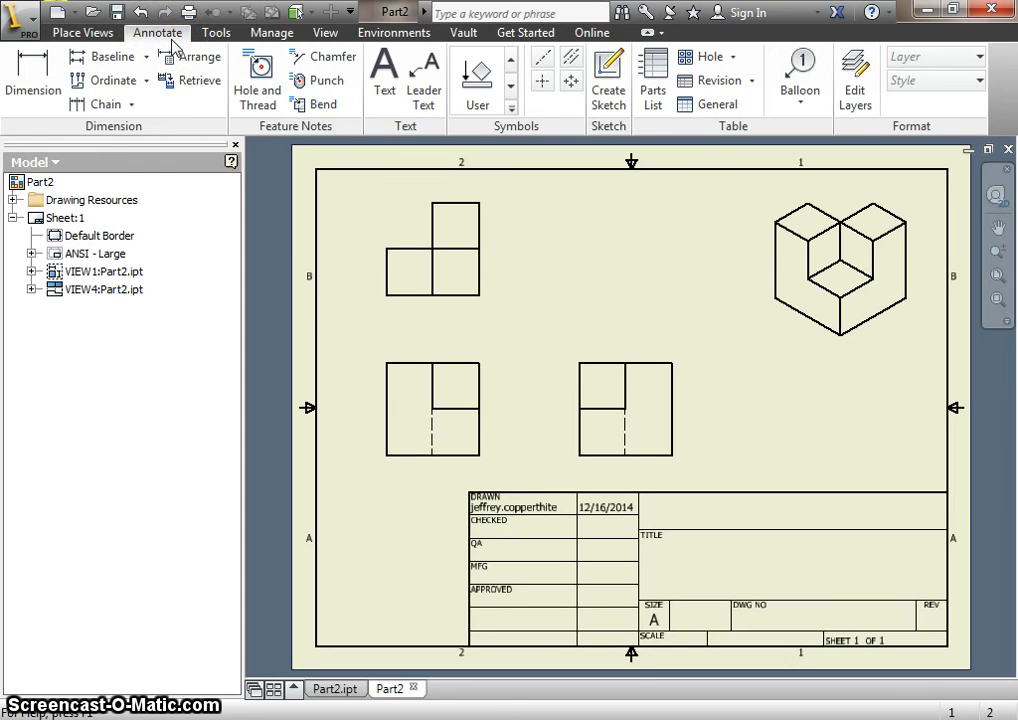
- Dimension the front view with a 1.50 vertical height at left and 1.50 width below
{"action": "left_click", "coordinate": [20, 62]}
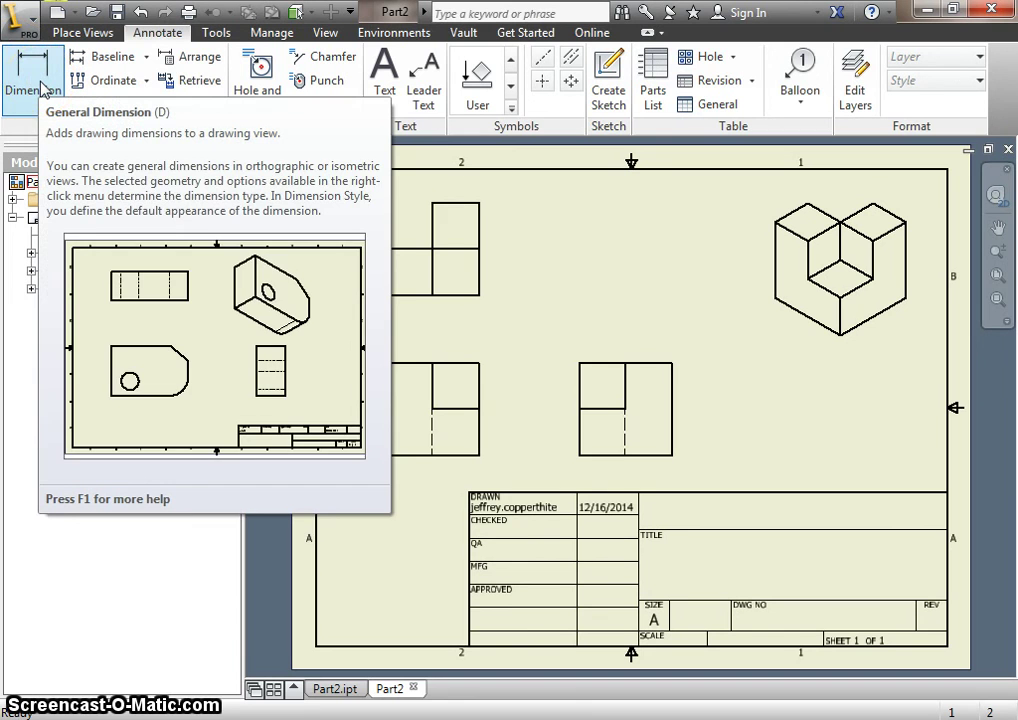
{"action": "left_click", "coordinate": [44, 90]}
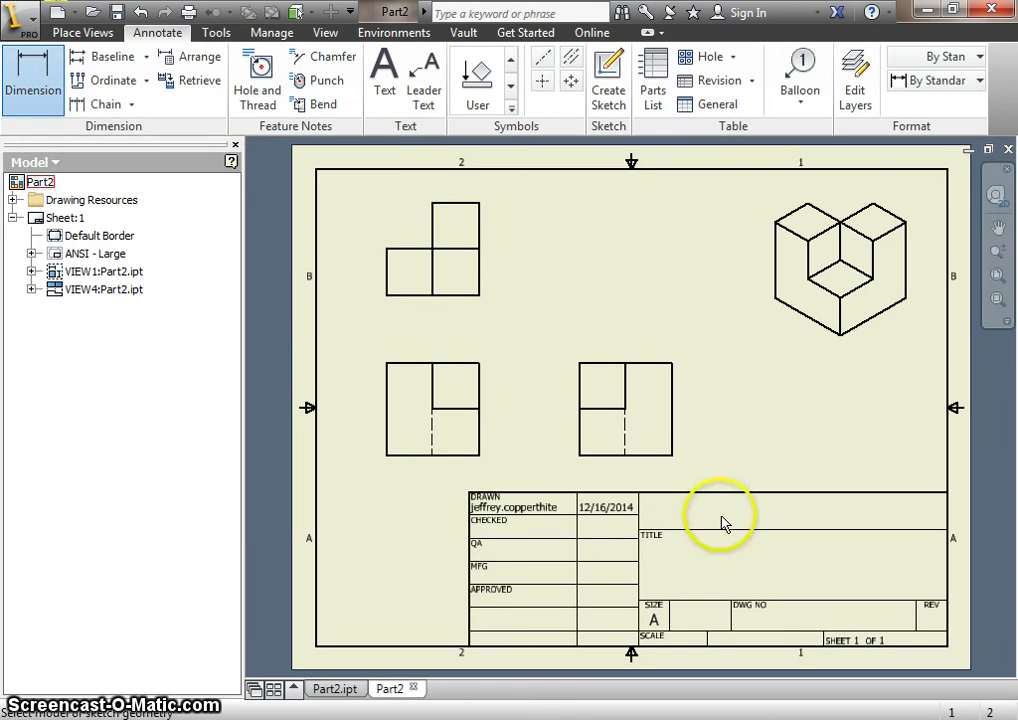
{"action": "left_click", "coordinate": [388, 400]}
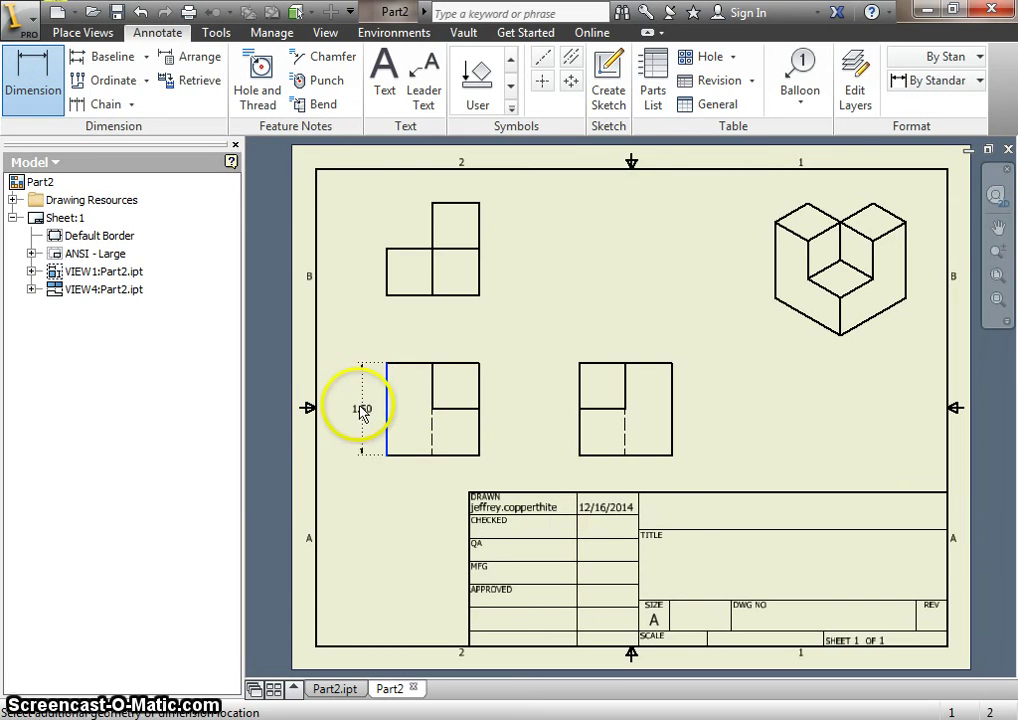
{"action": "left_click", "coordinate": [358, 410]}
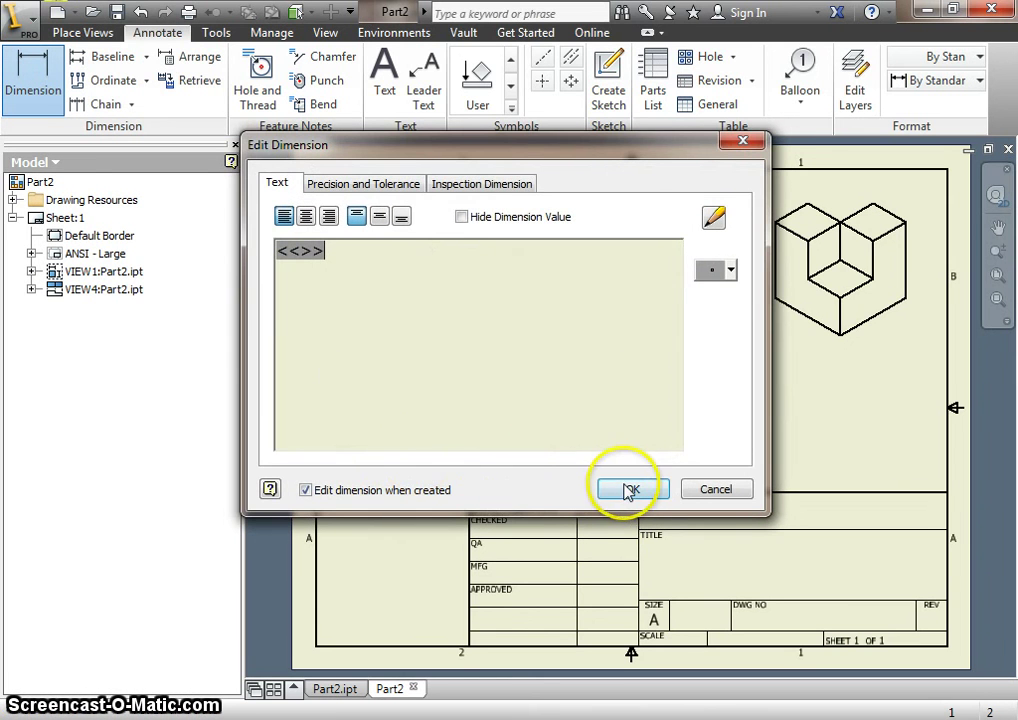
{"action": "left_click", "coordinate": [627, 486]}
{"action": "left_click", "coordinate": [411, 462]}
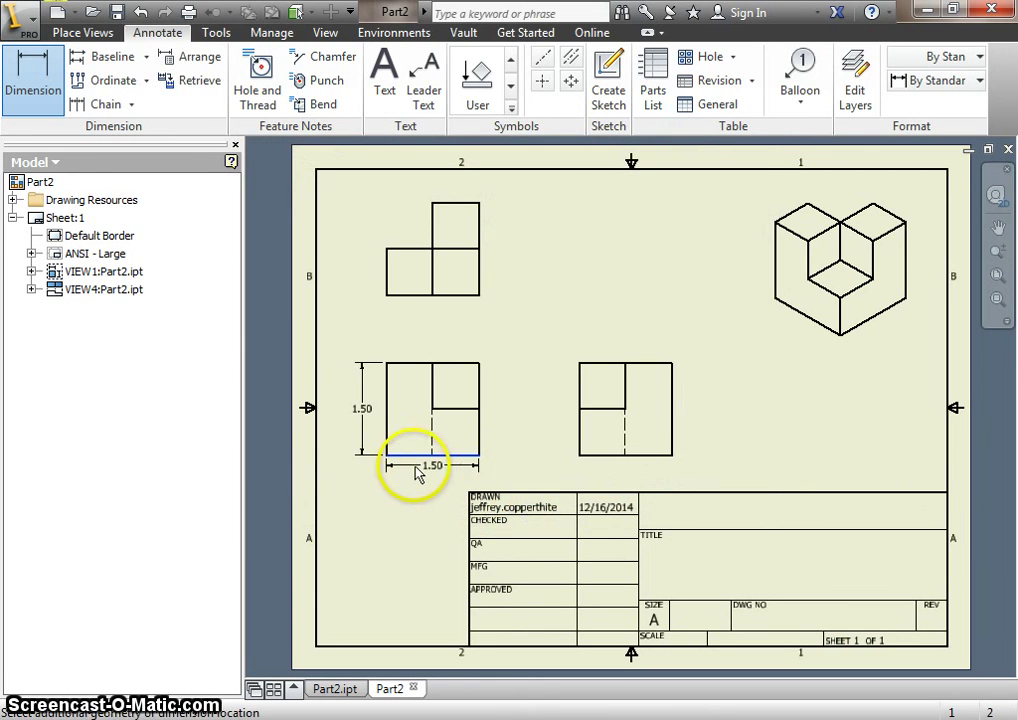
{"action": "left_click", "coordinate": [425, 482]}
{"action": "left_click", "coordinate": [636, 486]}
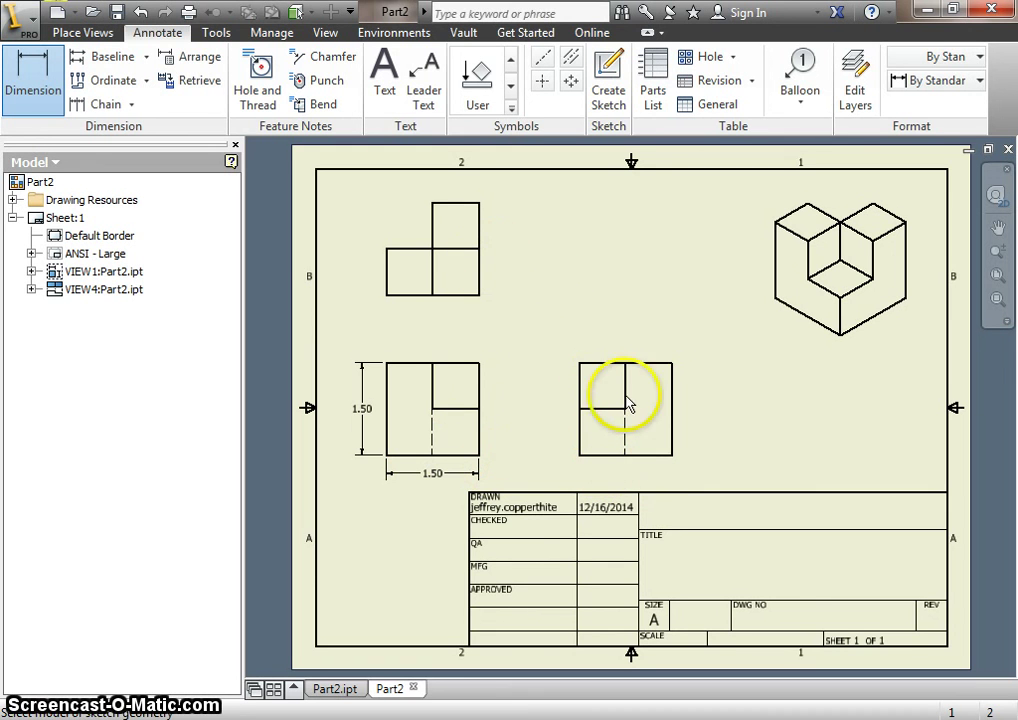
- After cancelling stray edge picks, dimension the right view's top edge with 1.50 above it
{"action": "left_click", "coordinate": [607, 457]}
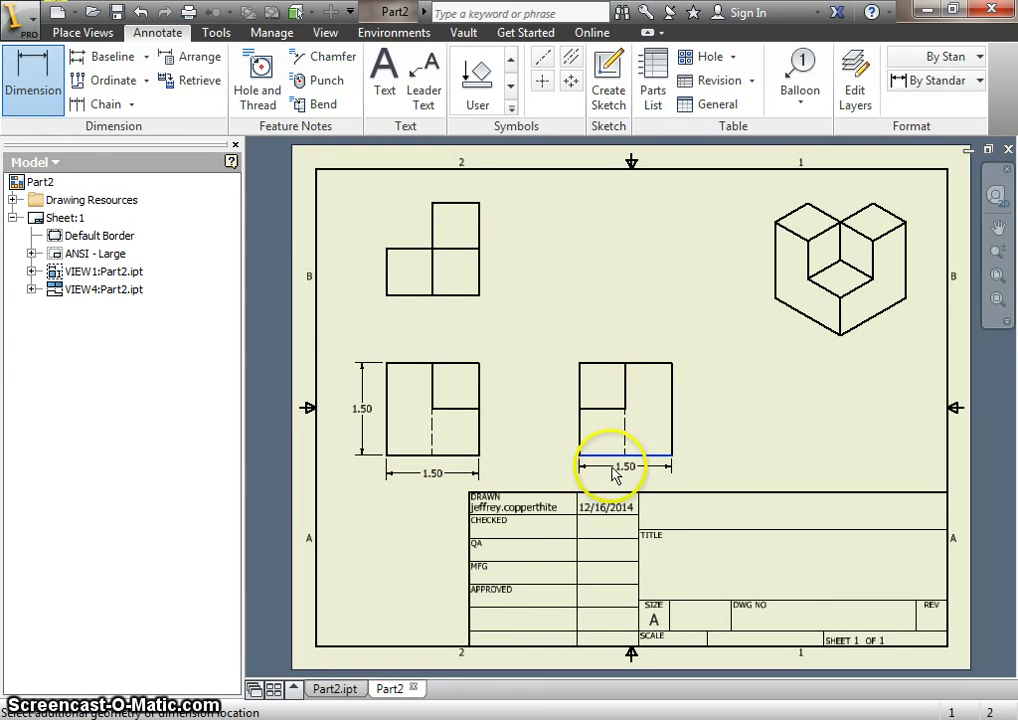
{"action": "key", "text": "Escape"}
{"action": "key", "text": "Escape"}
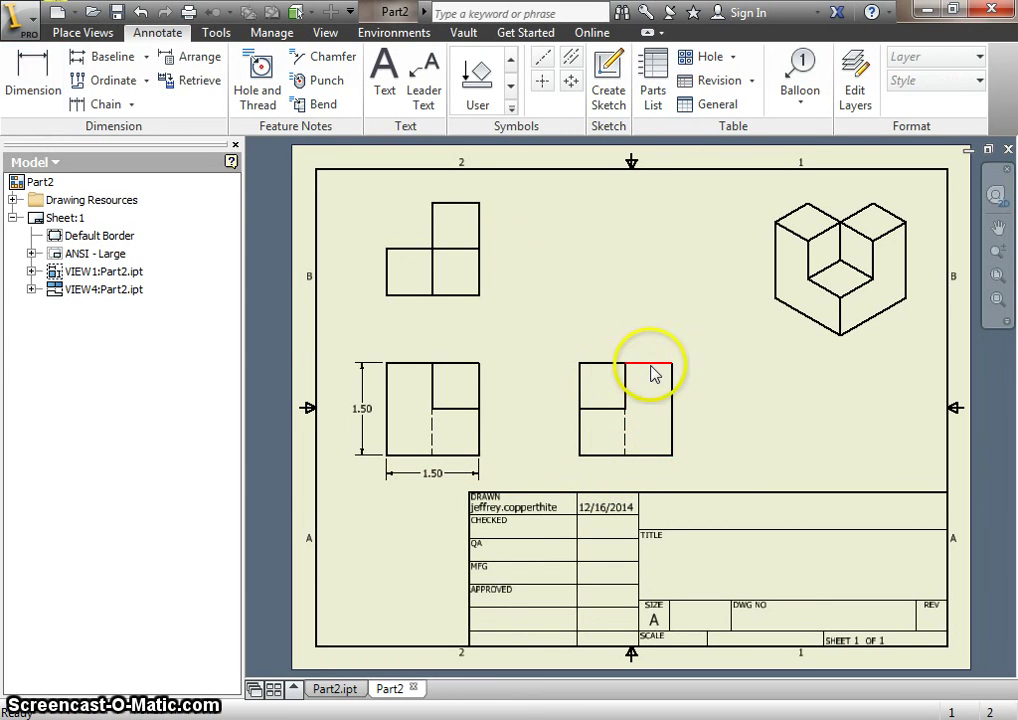
{"action": "left_click", "coordinate": [597, 363]}
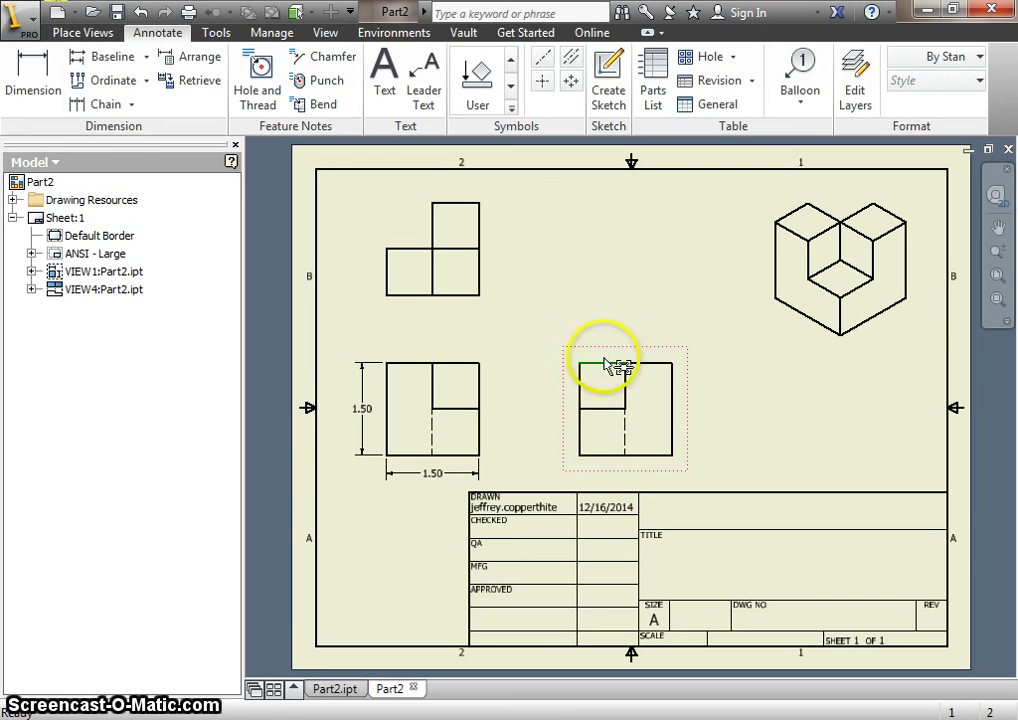
{"action": "key", "text": "Escape"}
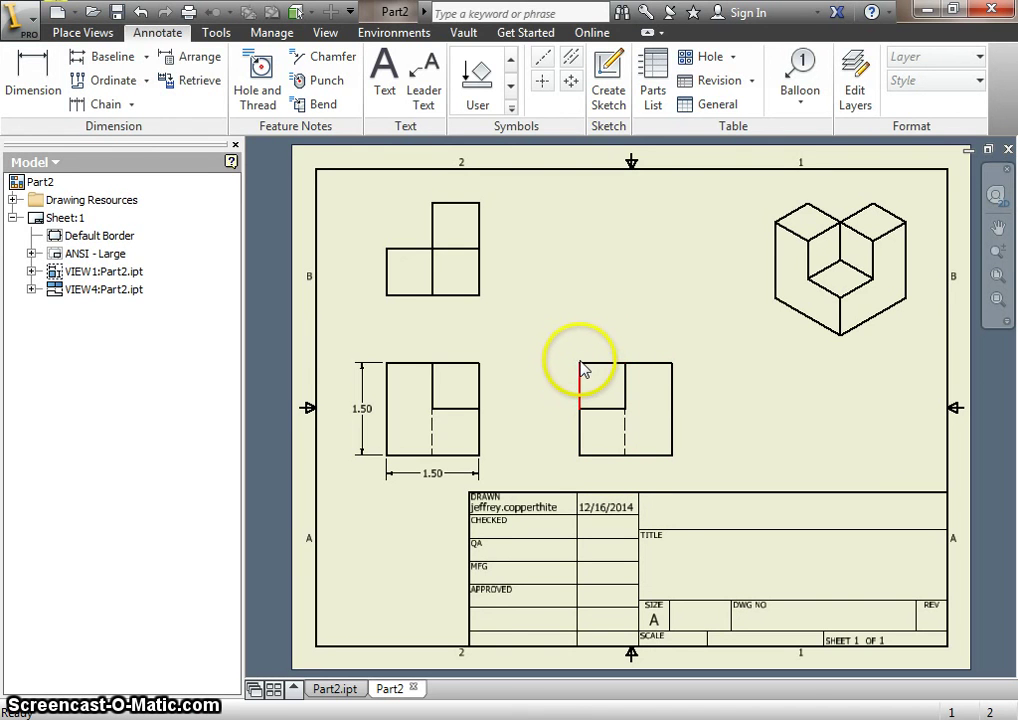
{"action": "left_click", "coordinate": [600, 364]}
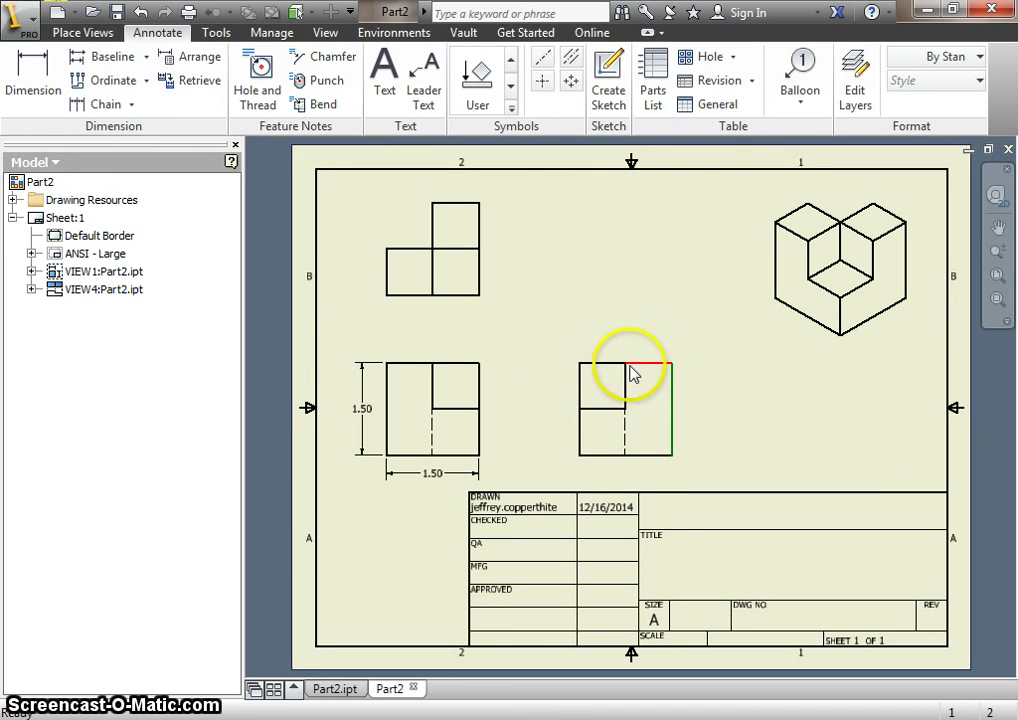
{"action": "key", "text": "Escape"}
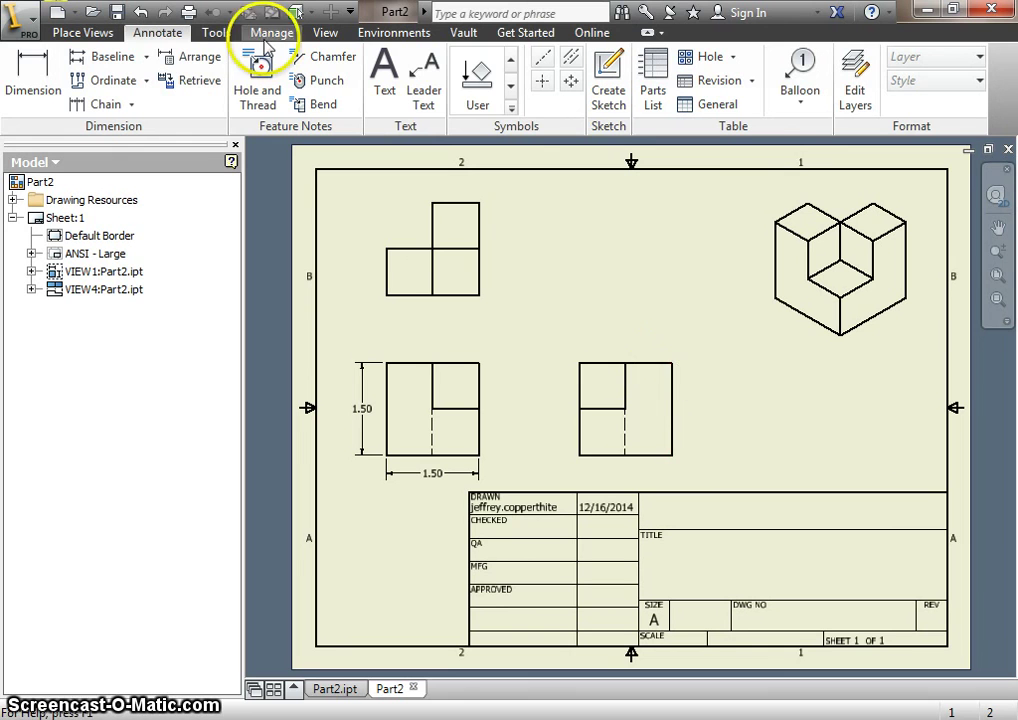
{"action": "left_click", "coordinate": [33, 75]}
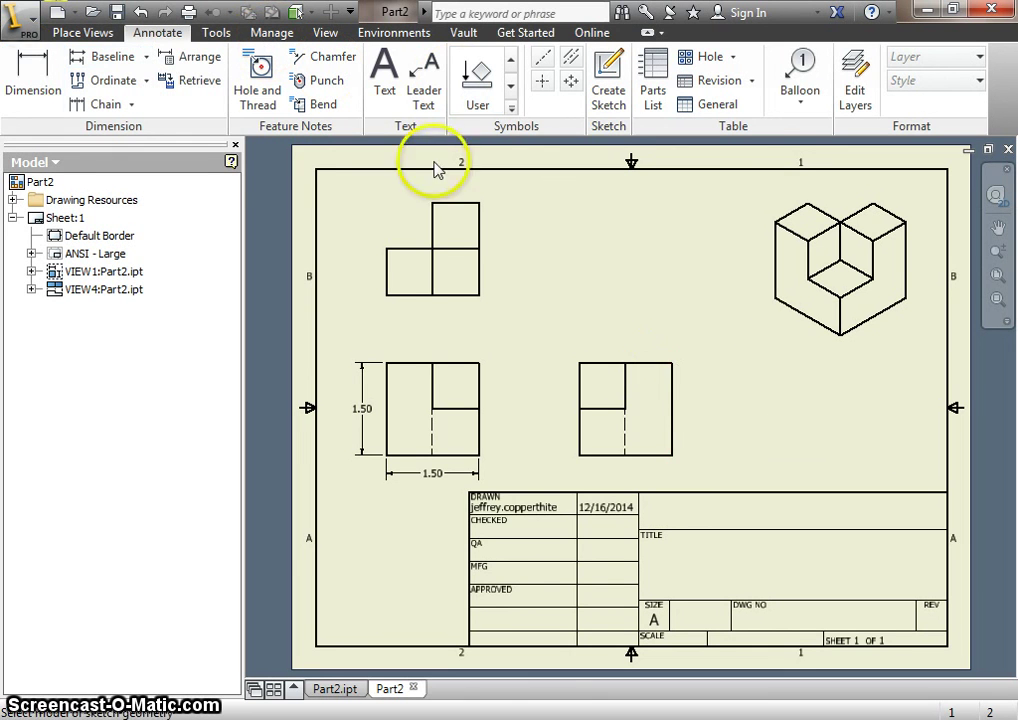
{"action": "left_click", "coordinate": [655, 363]}
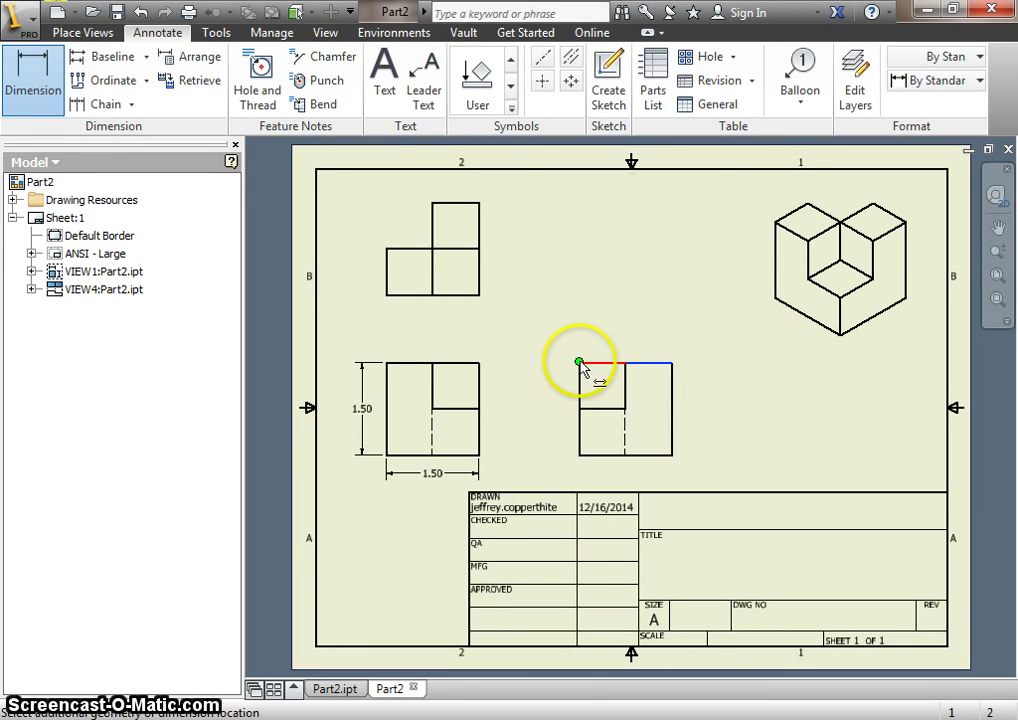
{"action": "left_click", "coordinate": [613, 348]}
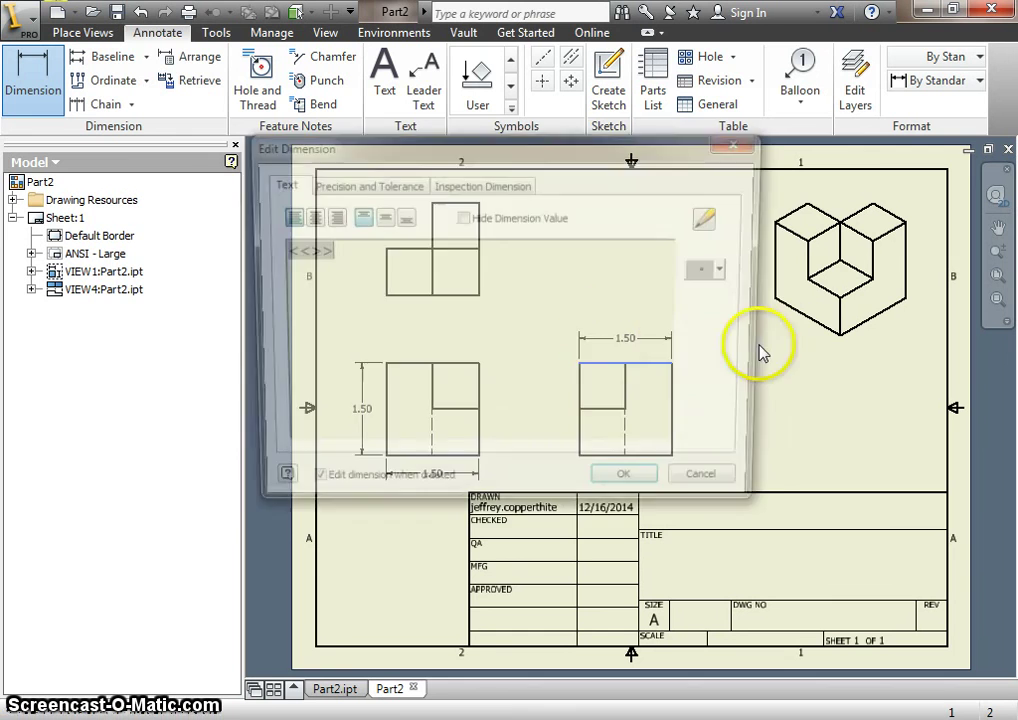
{"action": "left_click", "coordinate": [650, 486]}
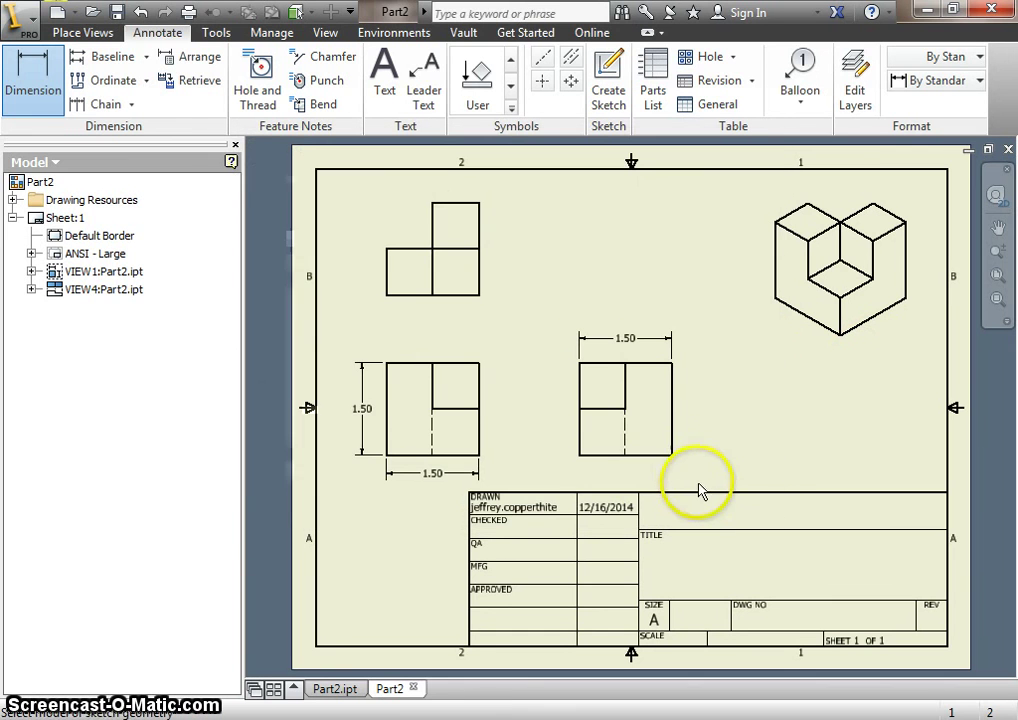
- Dimension the top view with a .75 width below and a .75 height beside it
{"action": "left_click", "coordinate": [434, 295]}
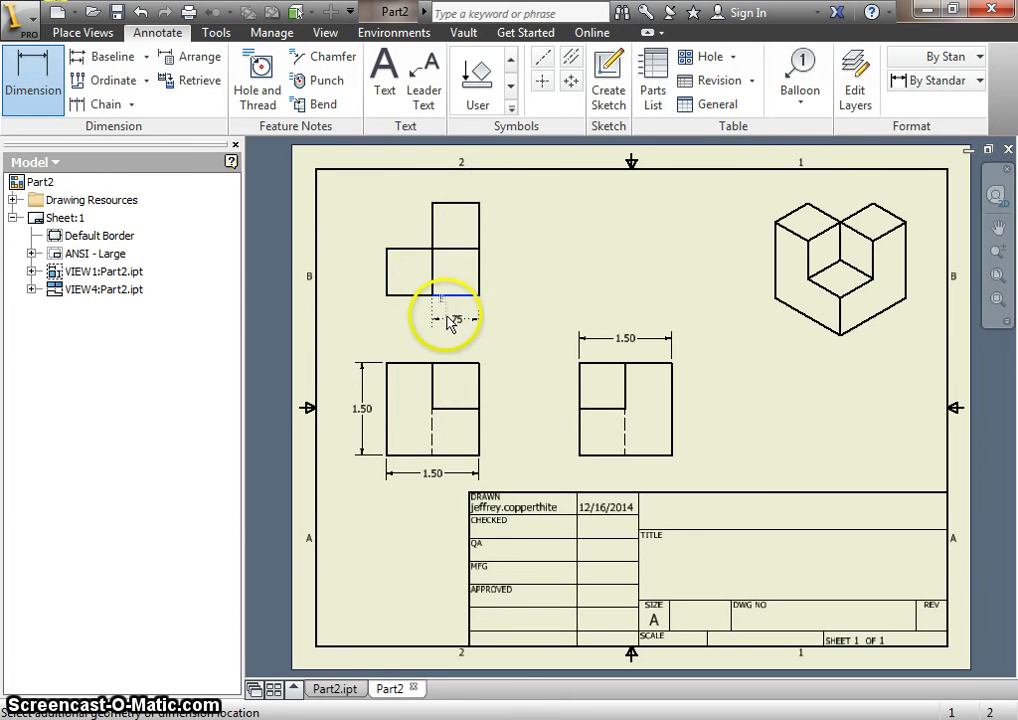
{"action": "left_click", "coordinate": [449, 322]}
{"action": "left_click", "coordinate": [648, 490]}
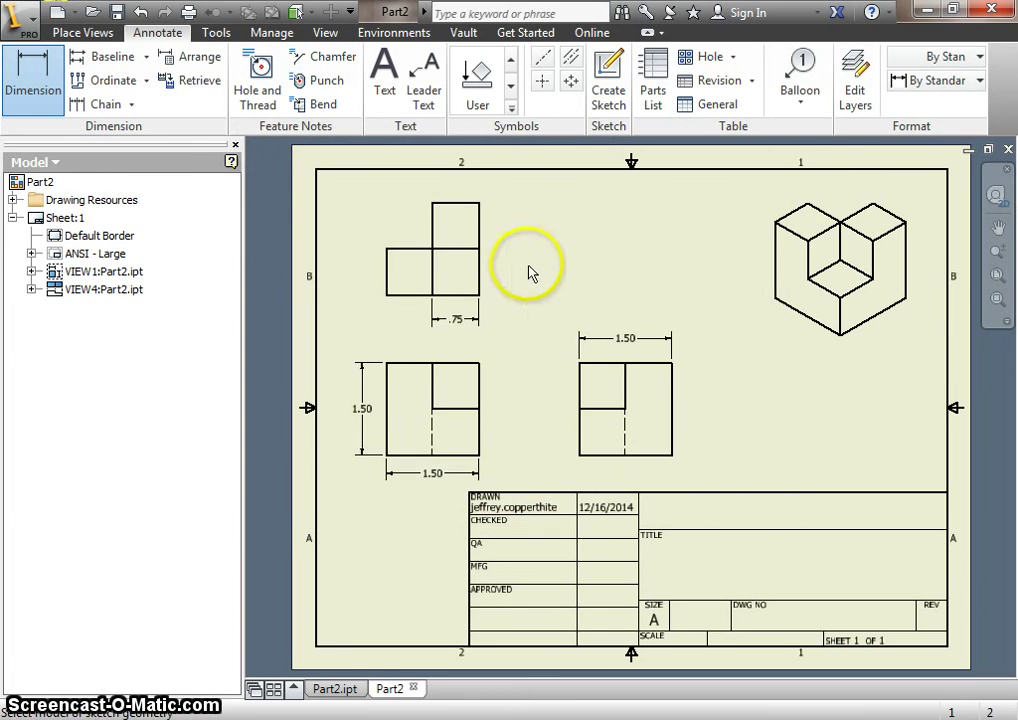
{"action": "left_click", "coordinate": [481, 270]}
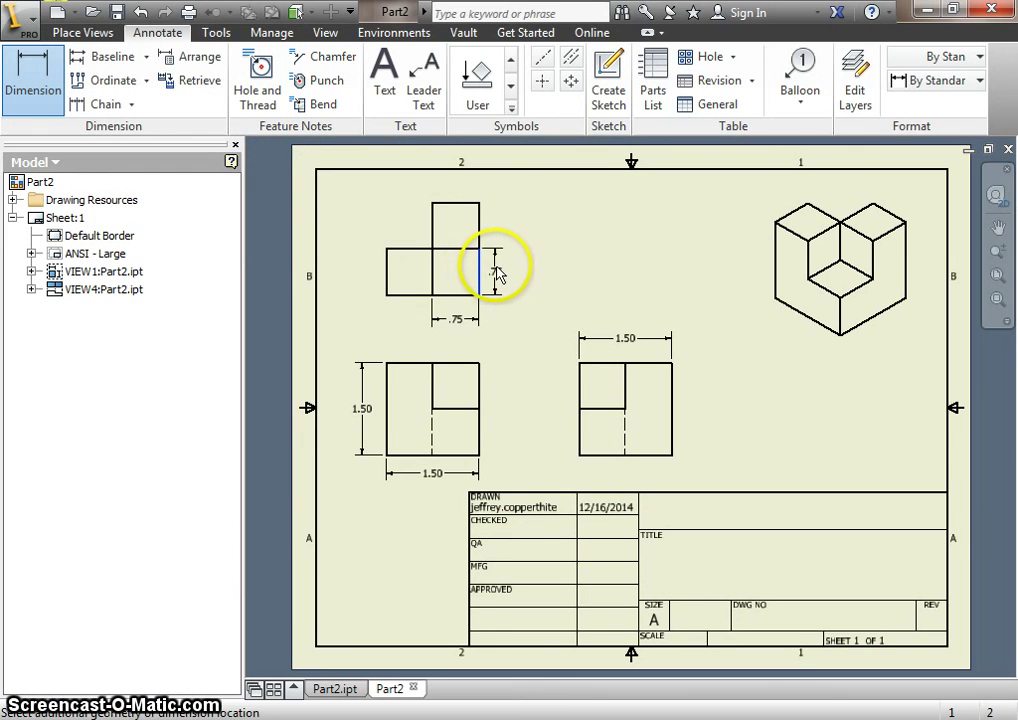
{"action": "left_click", "coordinate": [497, 275]}
{"action": "left_click", "coordinate": [646, 490]}
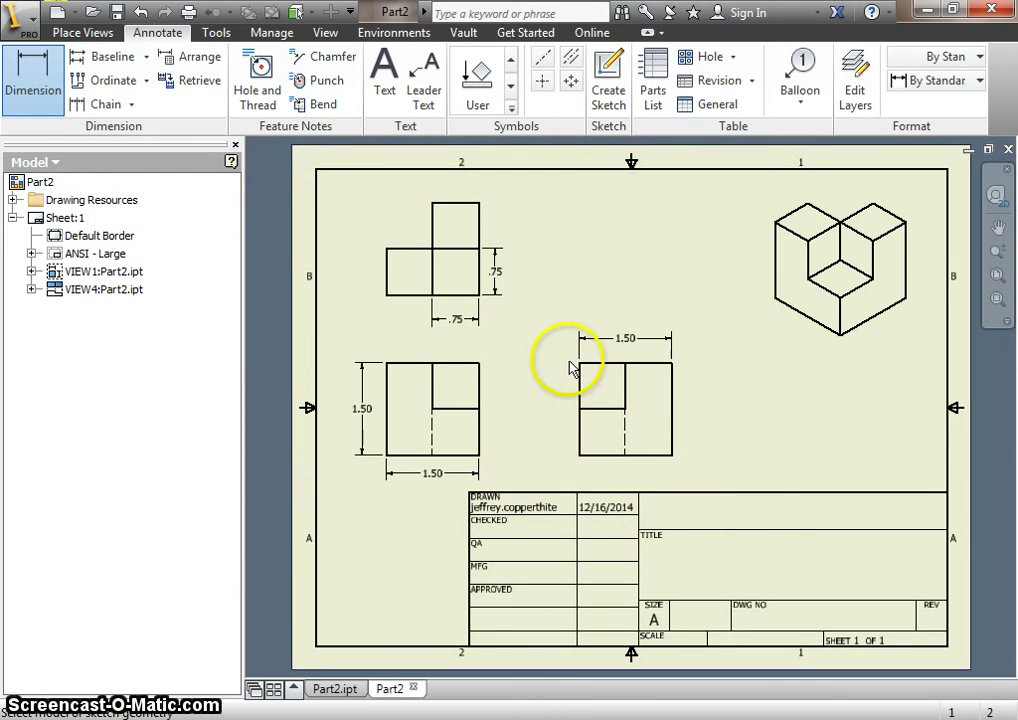
- Add a .75 step-height dimension beside the front view's upper right edge
{"action": "left_click", "coordinate": [480, 400]}
{"action": "left_click", "coordinate": [502, 408]}
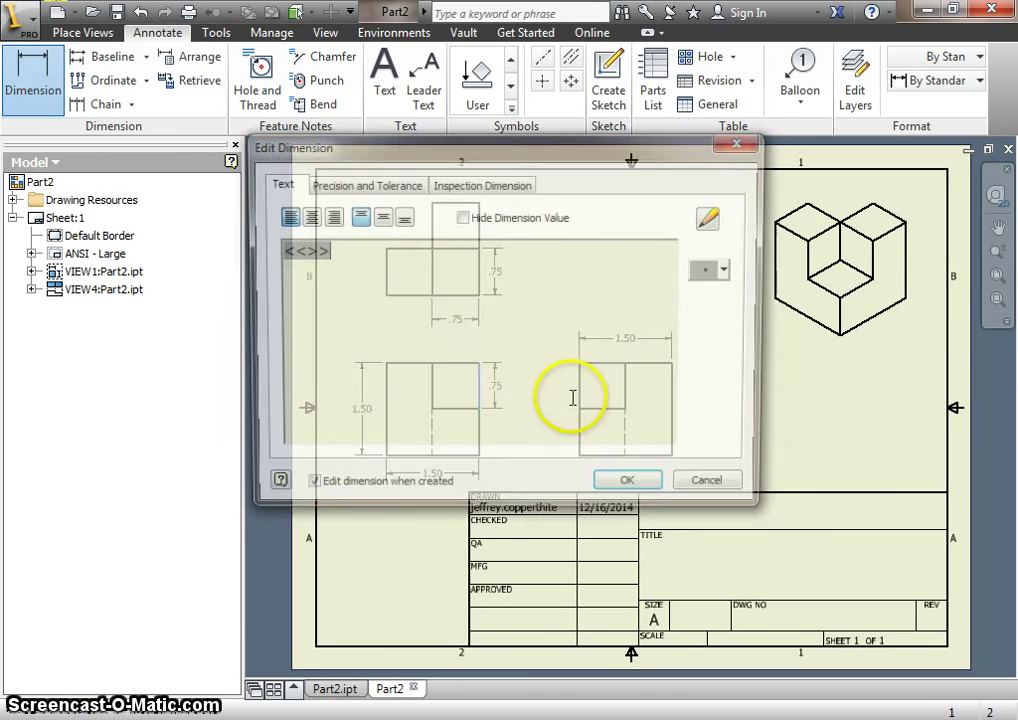
{"action": "left_click", "coordinate": [638, 489]}
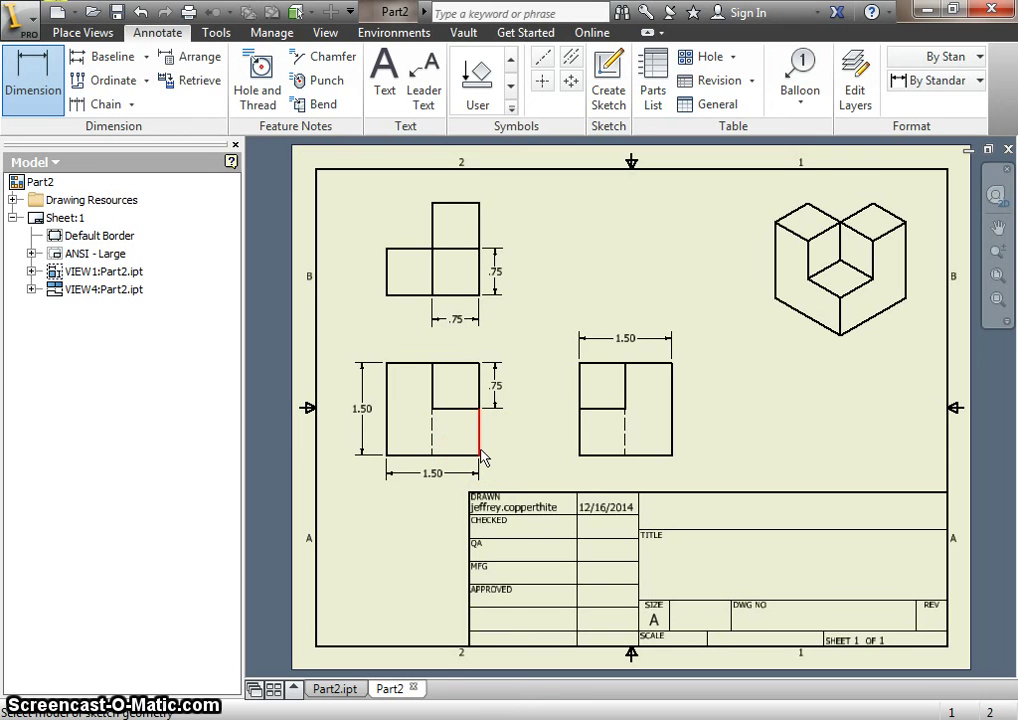
{"action": "left_click", "coordinate": [615, 500]}
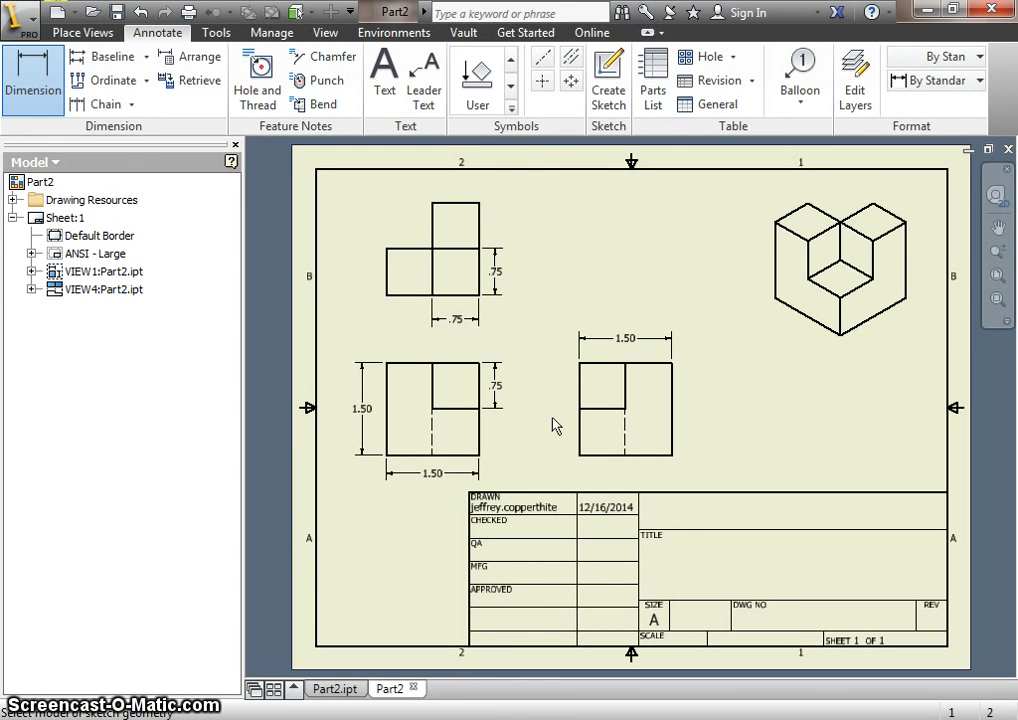
{"action": "left_click", "coordinate": [561, 551]}
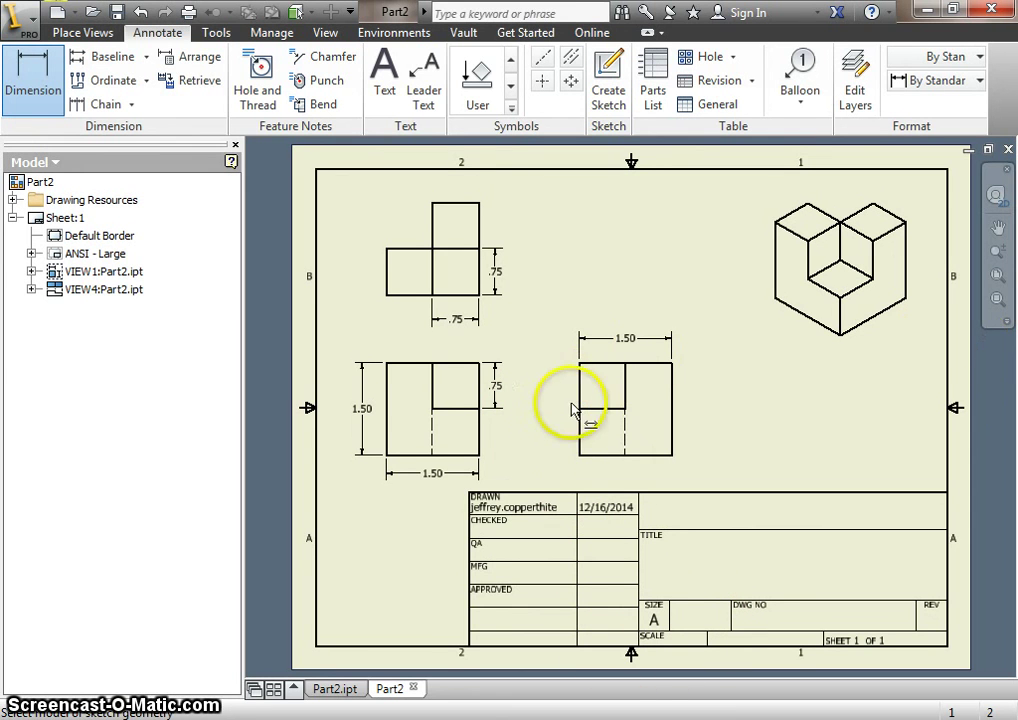
- Add a 'Green Part' text note in the title block's TITLE cell
{"action": "left_click", "coordinate": [388, 85]}
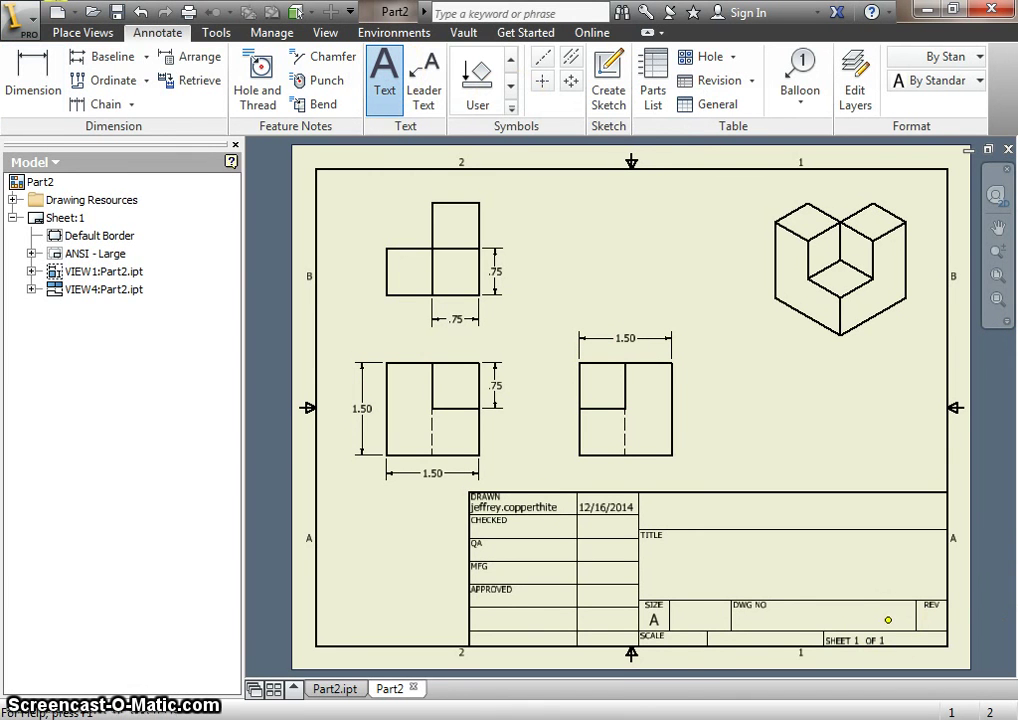
{"action": "left_click", "coordinate": [658, 549]}
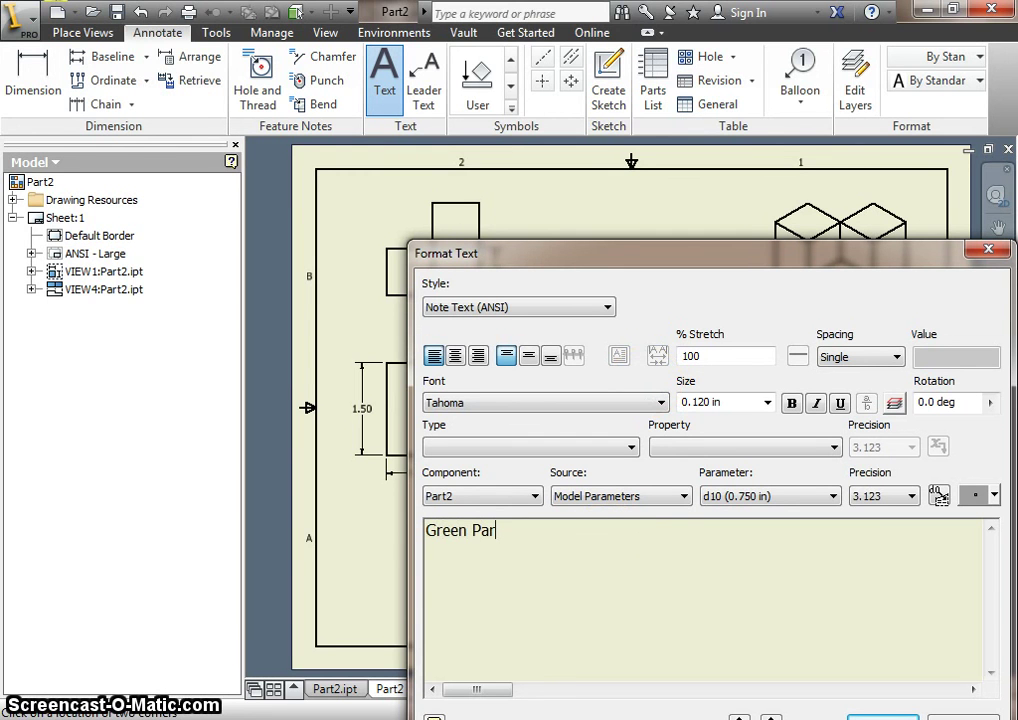
{"action": "left_click_drag", "start_coordinate": [707, 259], "coordinate": [676, 180]}
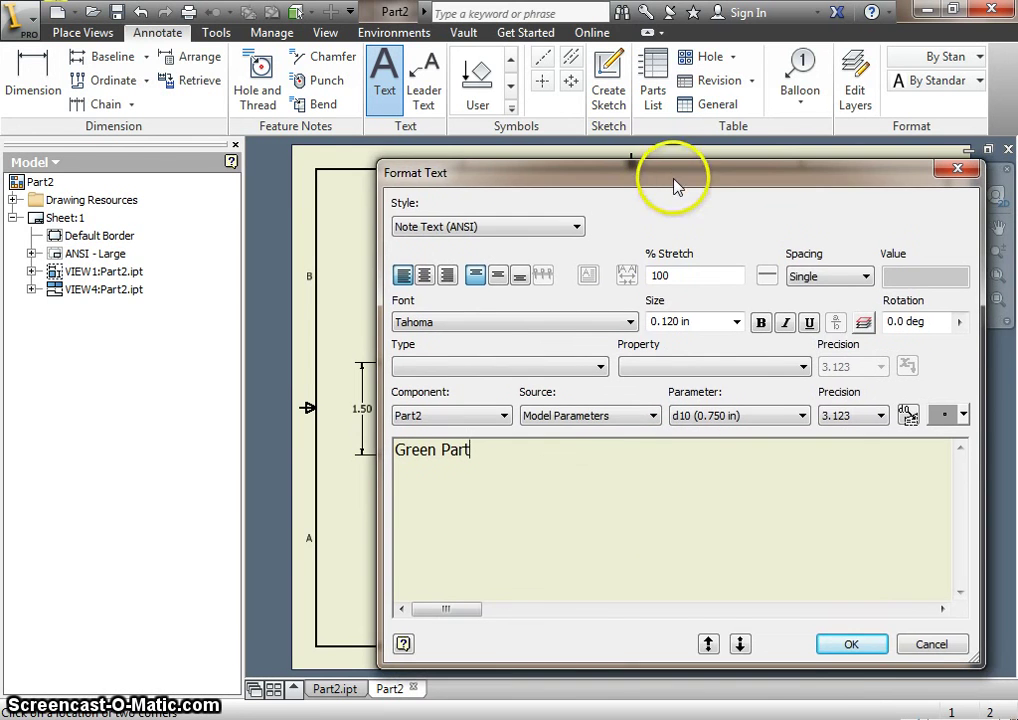
{"action": "left_click", "coordinate": [864, 645]}
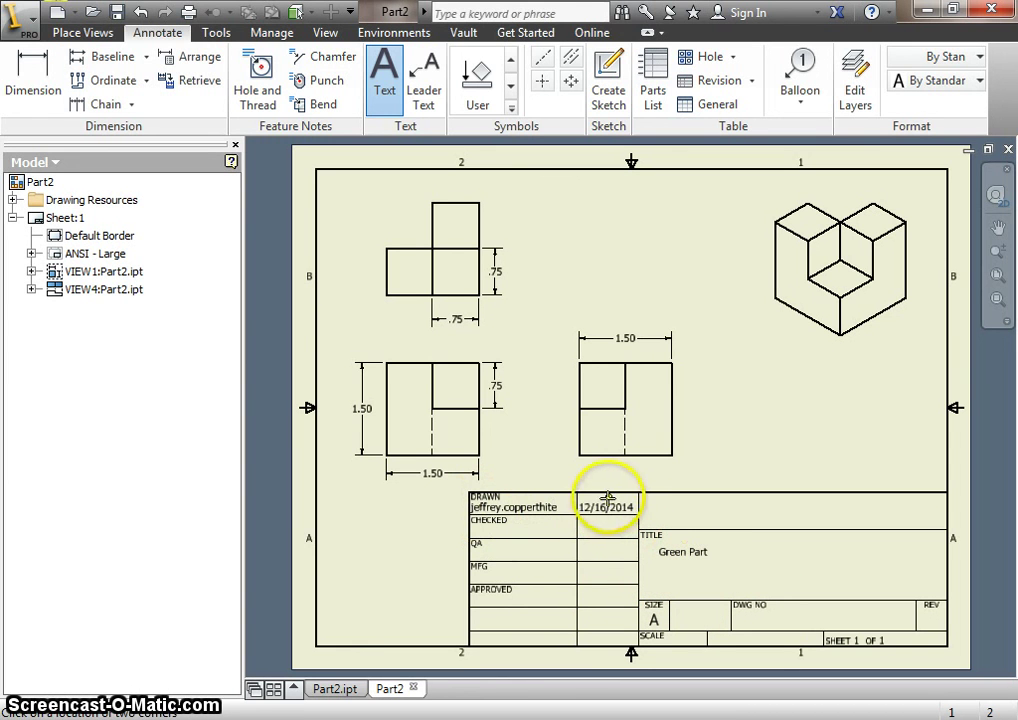
- Save the drawing as Part2.idw, an Inventor Drawing File
{"action": "left_click", "coordinate": [24, 22]}
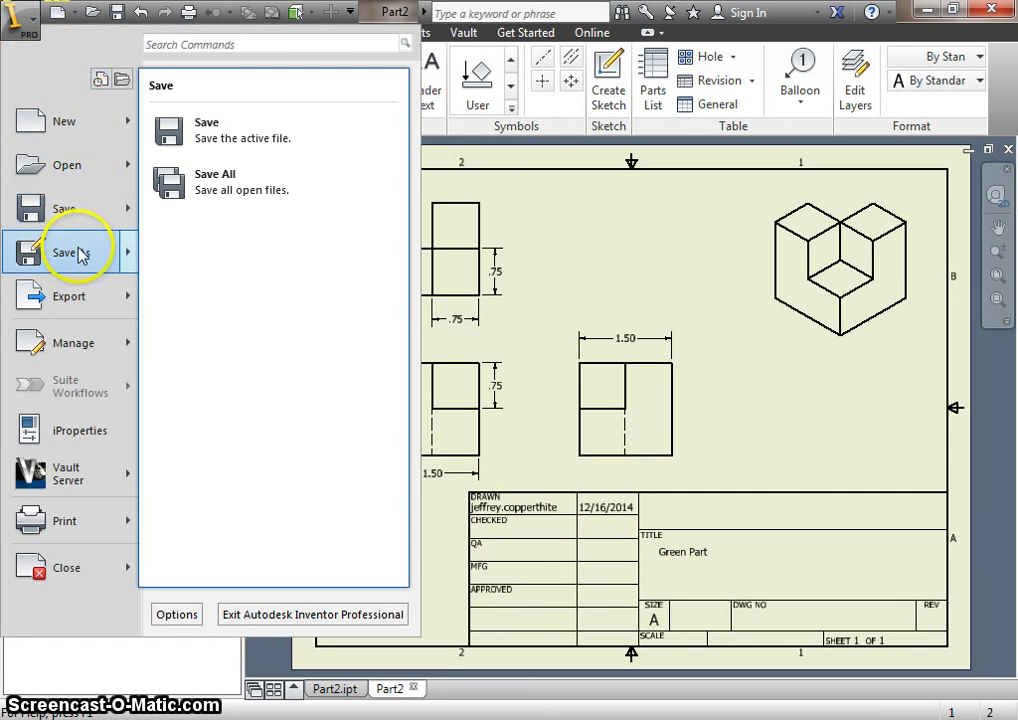
{"action": "left_click", "coordinate": [78, 218]}
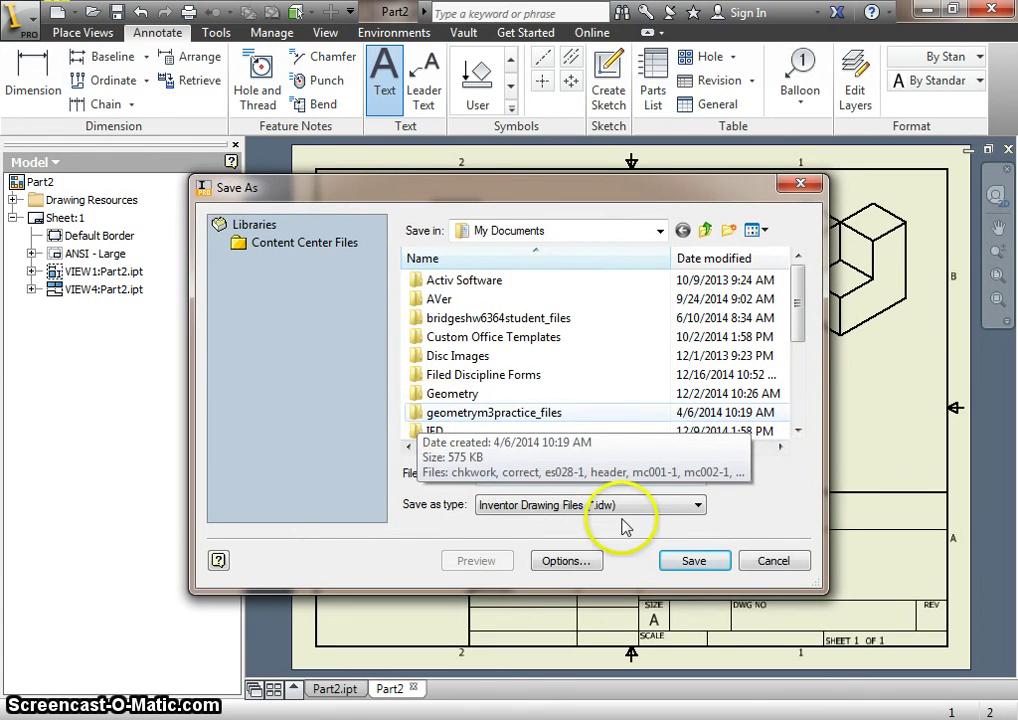
{"action": "left_click", "coordinate": [712, 562]}
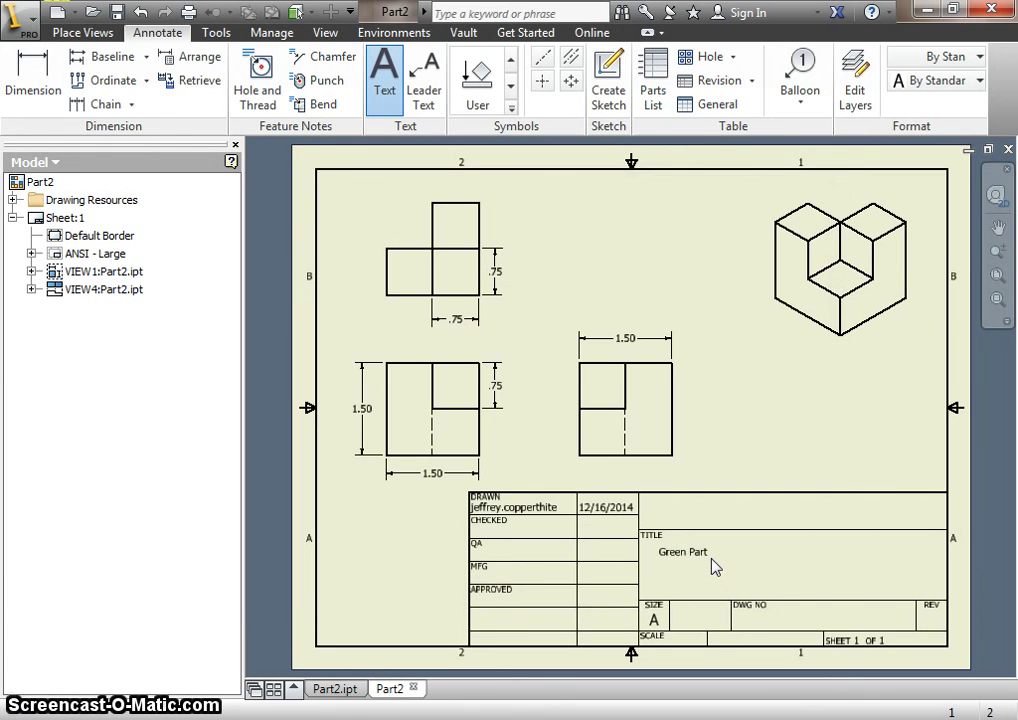